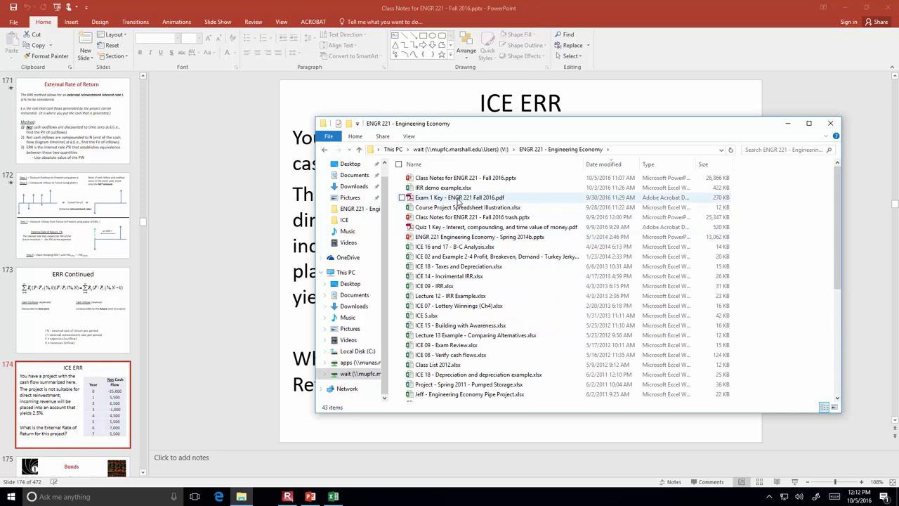
# Open the ICE 21 Solution - External Rate of Return.xlsx workbook from the ICE subfolder of ICE Keys, sorting the files by date modified
pyautogui.click(509, 164)
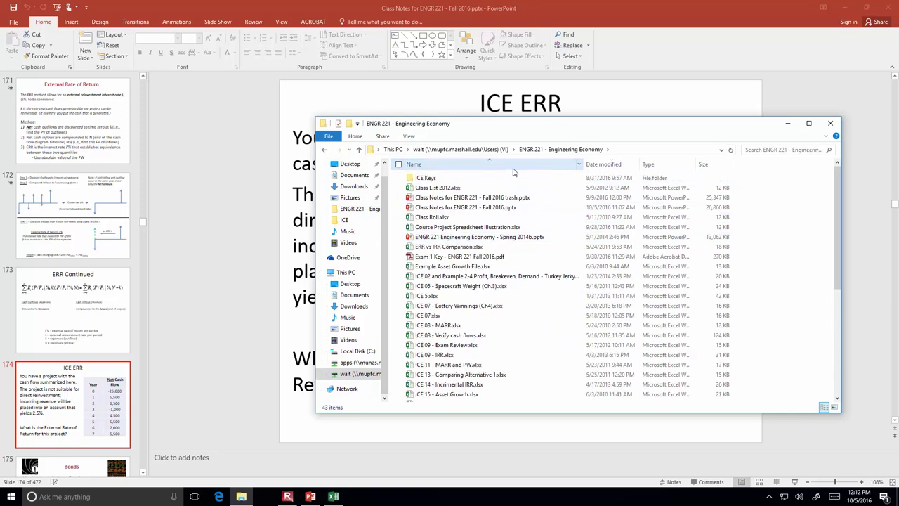
pyautogui.doubleClick(428, 177)
pyautogui.doubleClick(450, 179)
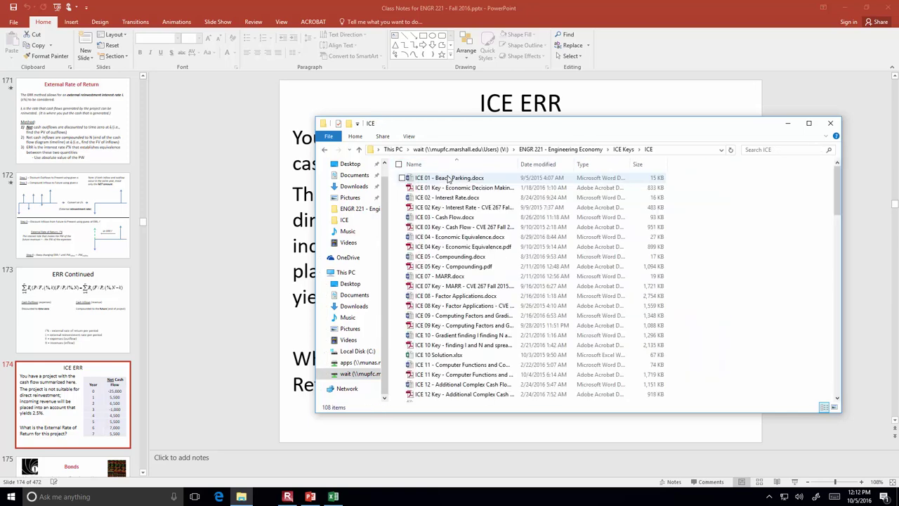
pyautogui.click(538, 163)
pyautogui.doubleClick(446, 178)
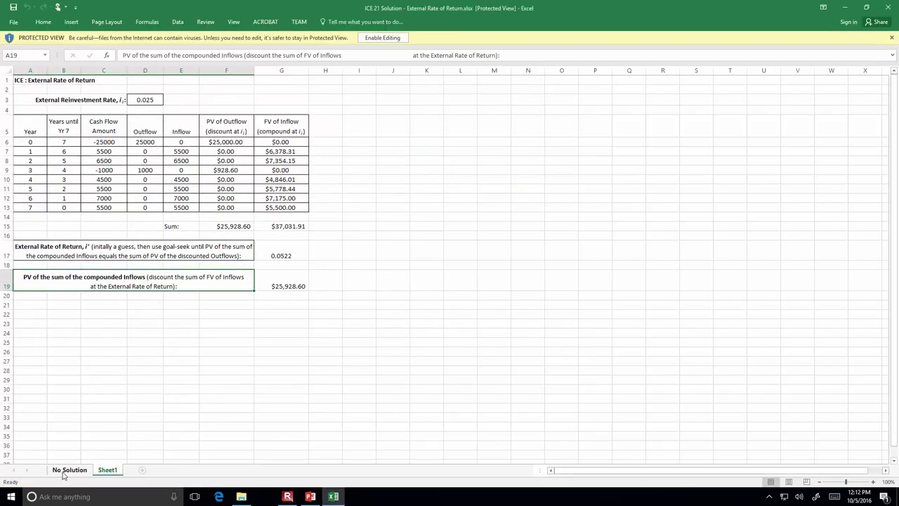
# Switch to the No Solution sheet, enable editing of the workbook and select the External Reinvestment Rate cell D3
pyautogui.click(64, 470)
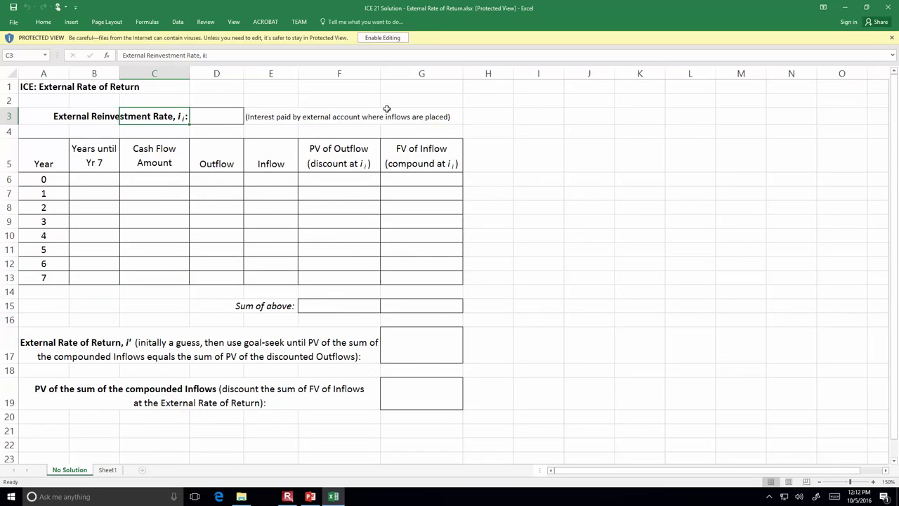
pyautogui.click(383, 38)
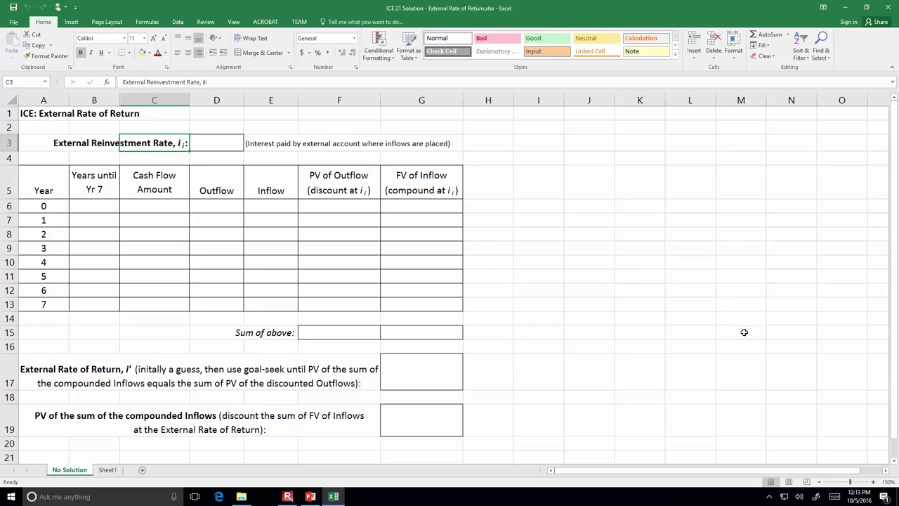
pyautogui.click(873, 482)
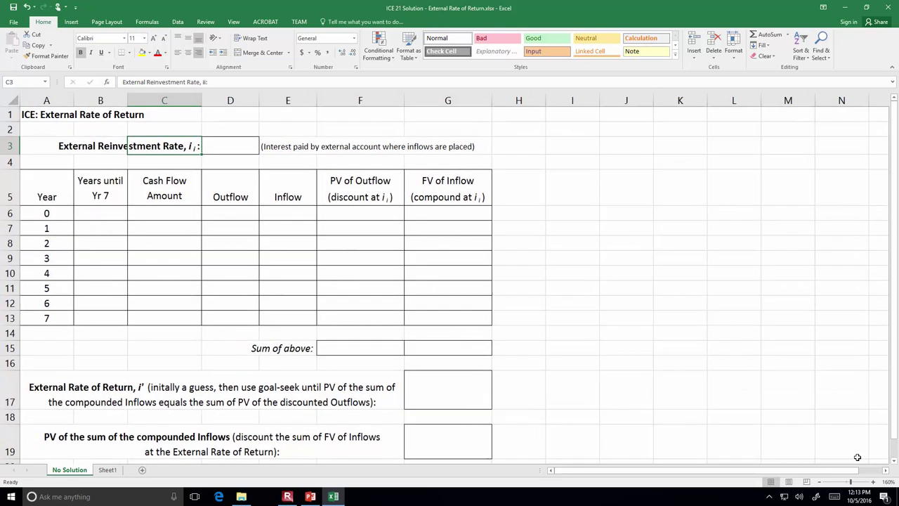
pyautogui.click(228, 144)
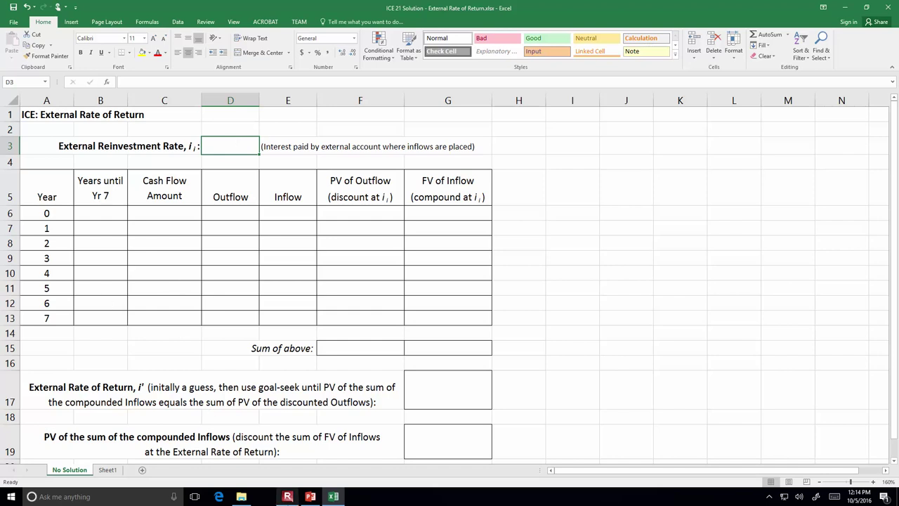
pyautogui.click(288, 496)
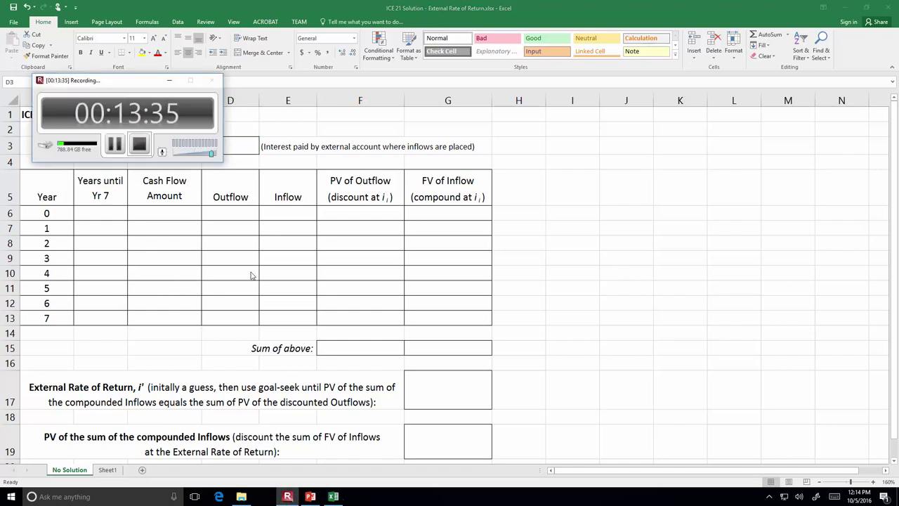
pyautogui.click(114, 145)
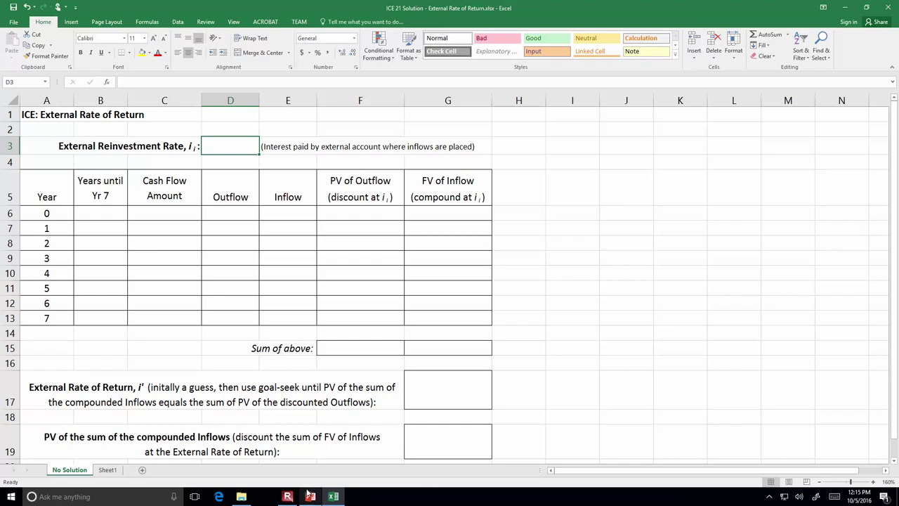
# Review the ICE ERR problem slide in the PowerPoint class notes for the net cash flows and reinvestment rate
pyautogui.moveTo(310, 495)
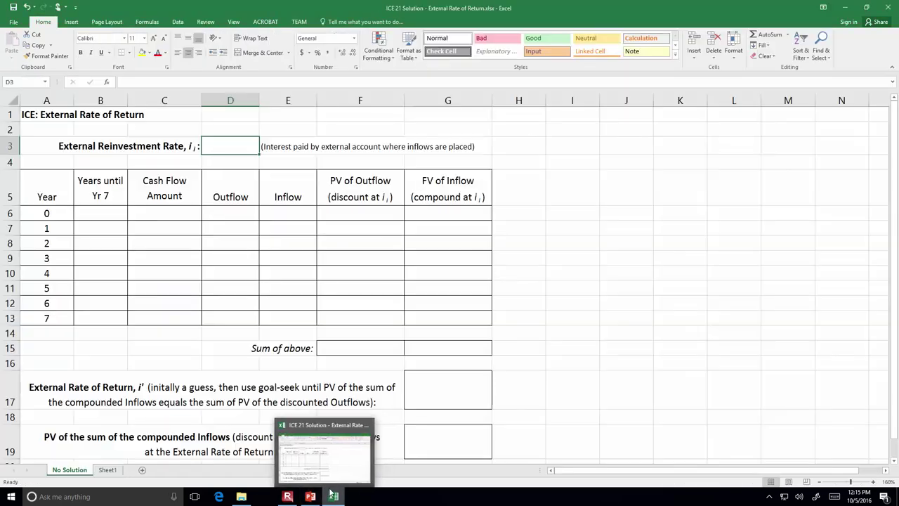
pyautogui.click(311, 496)
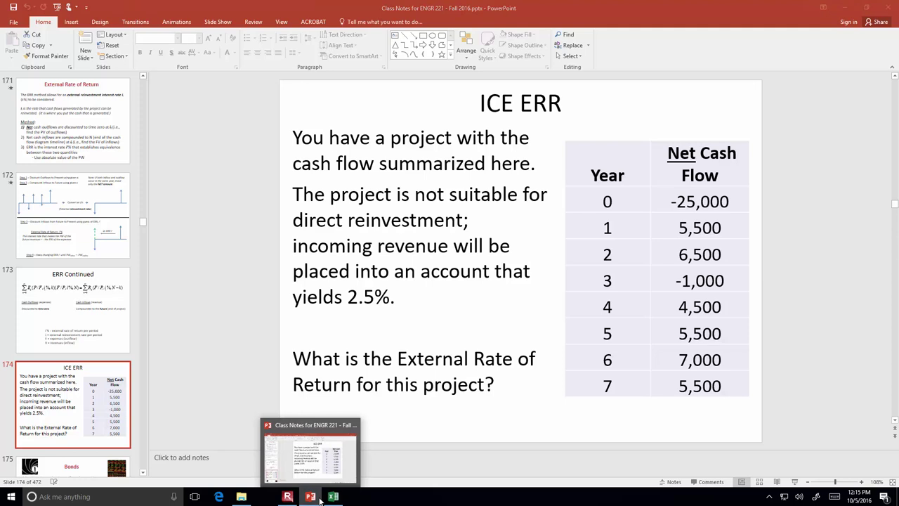
pyautogui.click(320, 499)
pyautogui.click(287, 496)
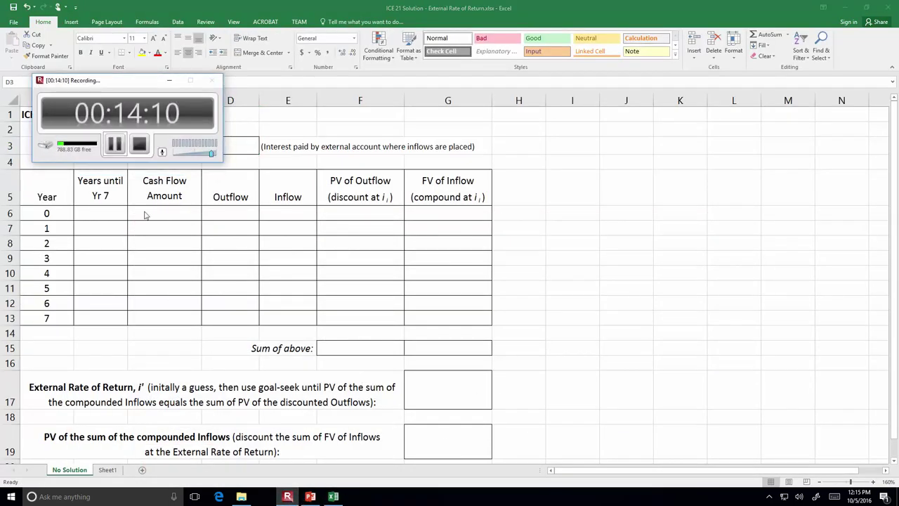
pyautogui.click(113, 144)
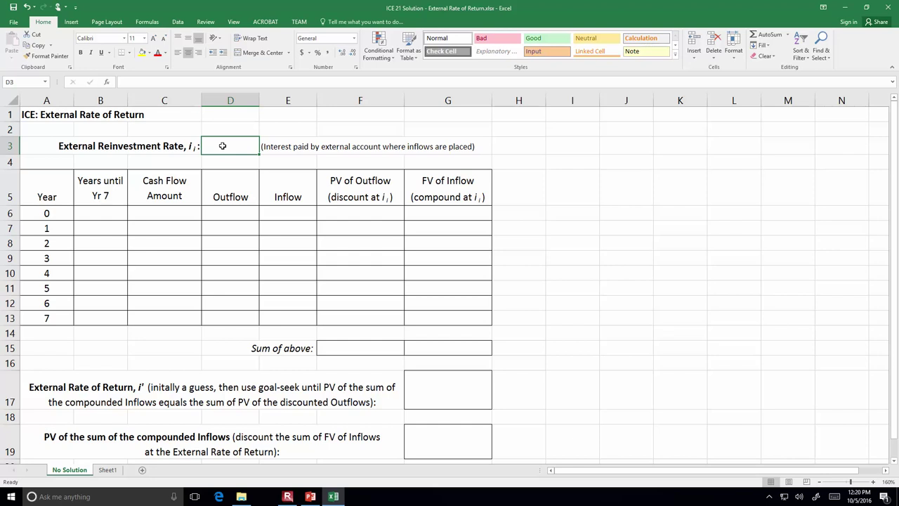
# Set the External Reinvestment Rate in cell D3 to 0.025
pyautogui.write('.025')
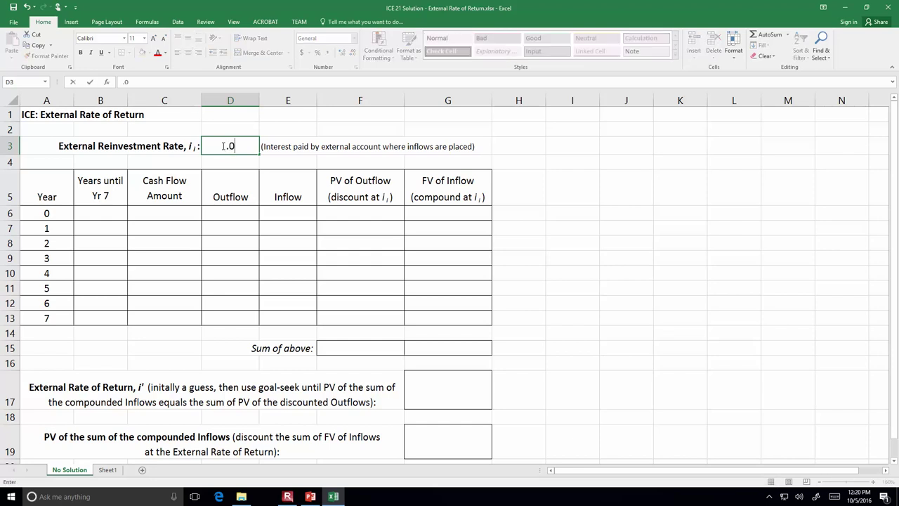
pyautogui.press('Return')
# Calculate the Years until Yr 7 column with =7-A6 in B6 and fill the formula down to B13
pyautogui.press('Down')
pyautogui.press('Down')
pyautogui.press('Down')
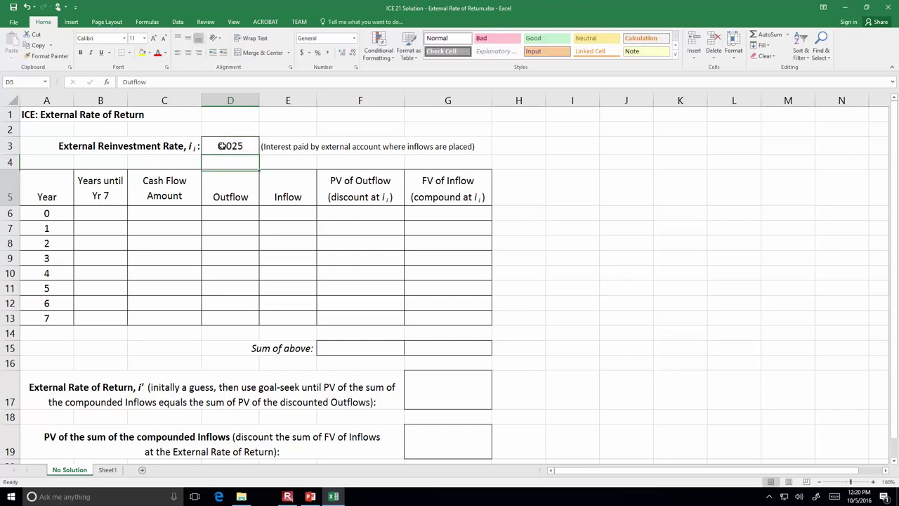
pyautogui.press('Left')
pyautogui.press('Left')
pyautogui.press('Up')
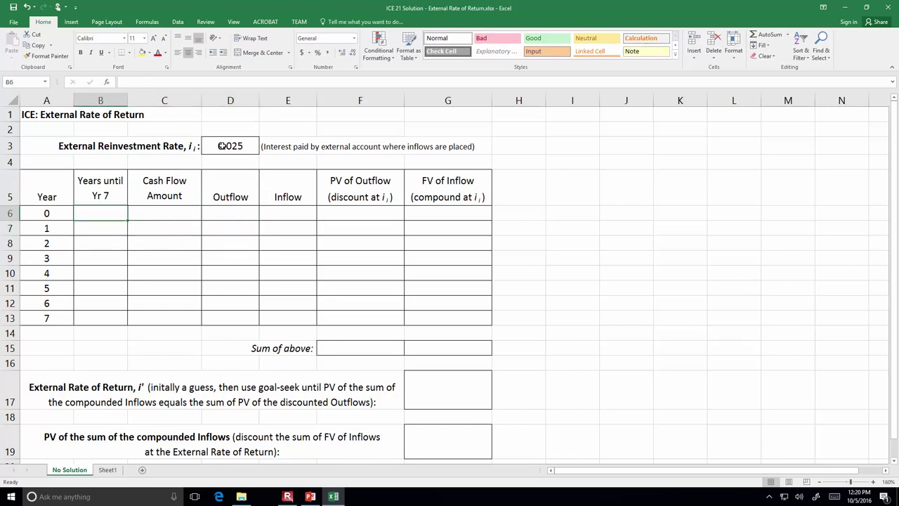
pyautogui.write('=')
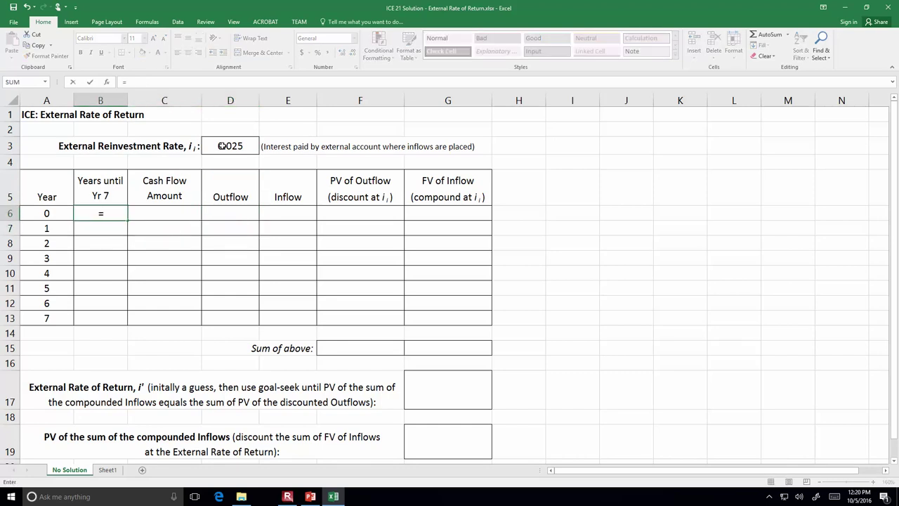
pyautogui.write('7-')
pyautogui.click(38, 212)
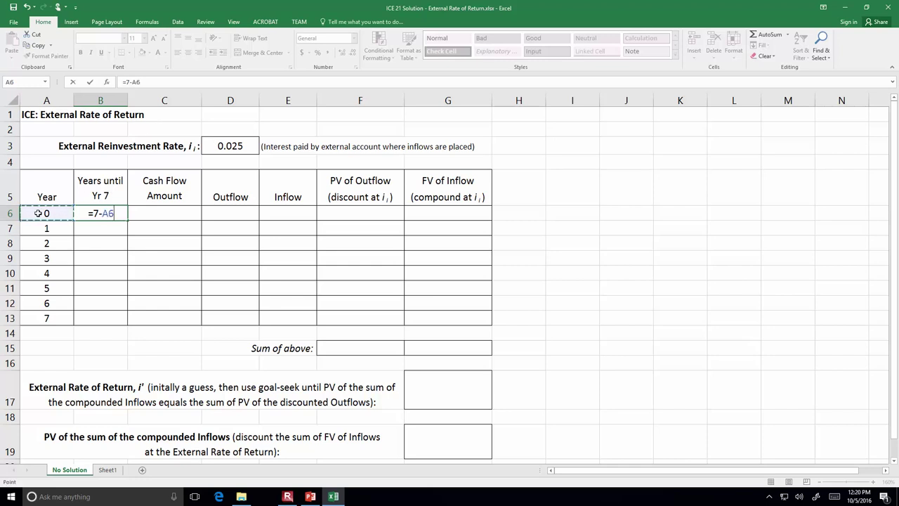
pyautogui.press('Return')
pyautogui.click(116, 217)
pyautogui.moveTo(123, 218); pyautogui.dragTo(124, 319)
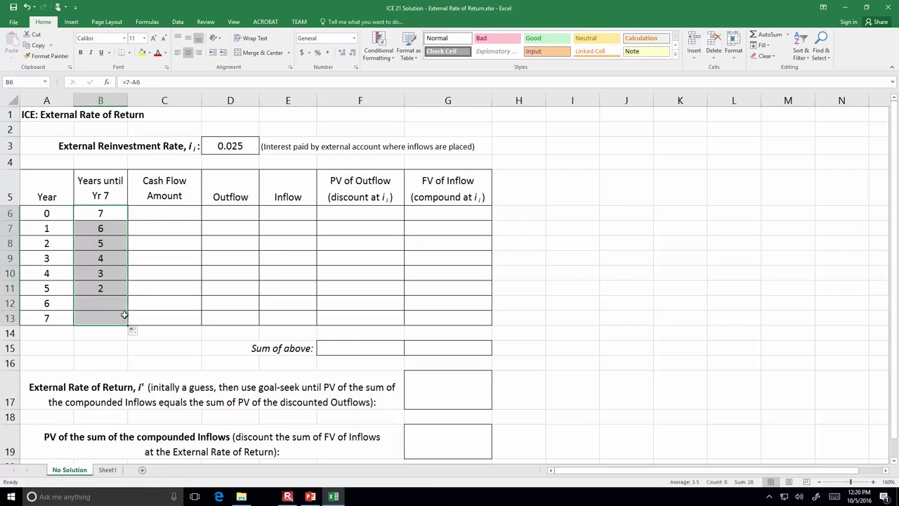
# Enter the Cash Flow Amounts for years 0 to 3 as -25000, 5500, 6500 and -1000, starting in C6
pyautogui.click(173, 212)
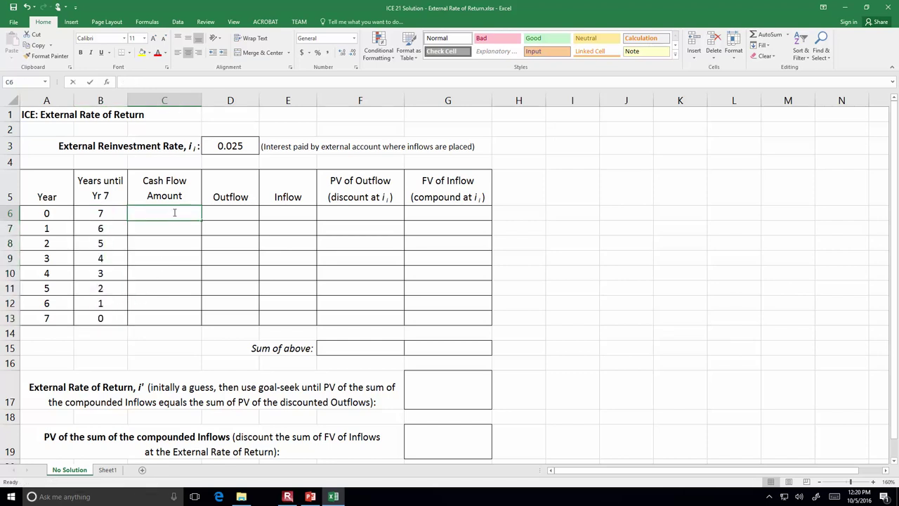
pyautogui.write('-25000')
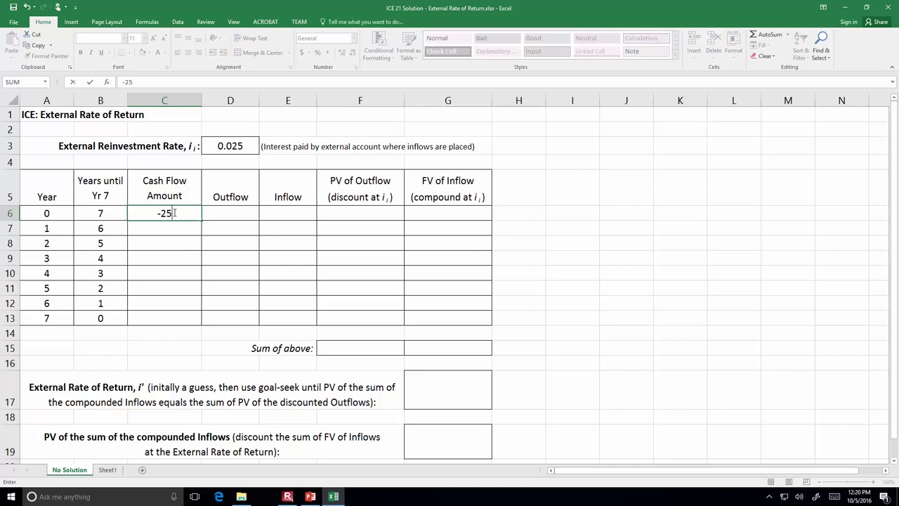
pyautogui.press('Return')
pyautogui.write('5500')
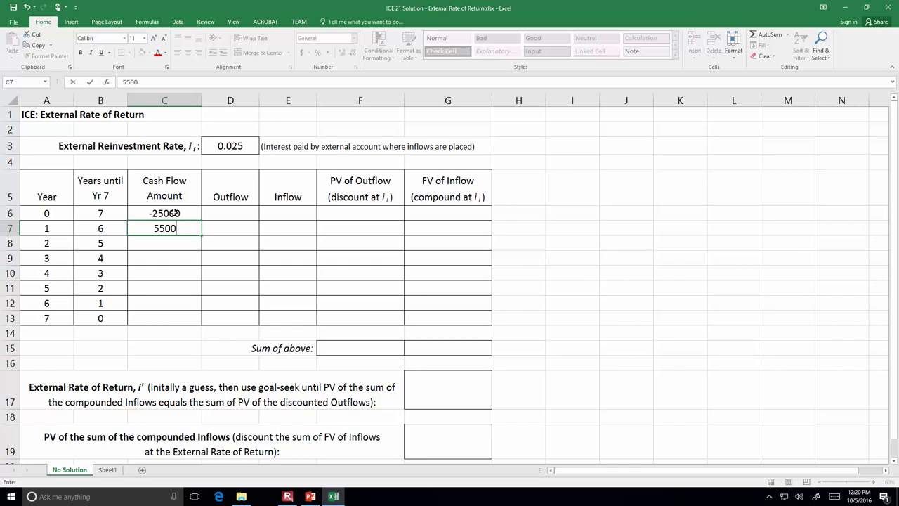
pyautogui.press('Return')
pyautogui.write('6500')
pyautogui.press('Return')
pyautogui.write('-1000')
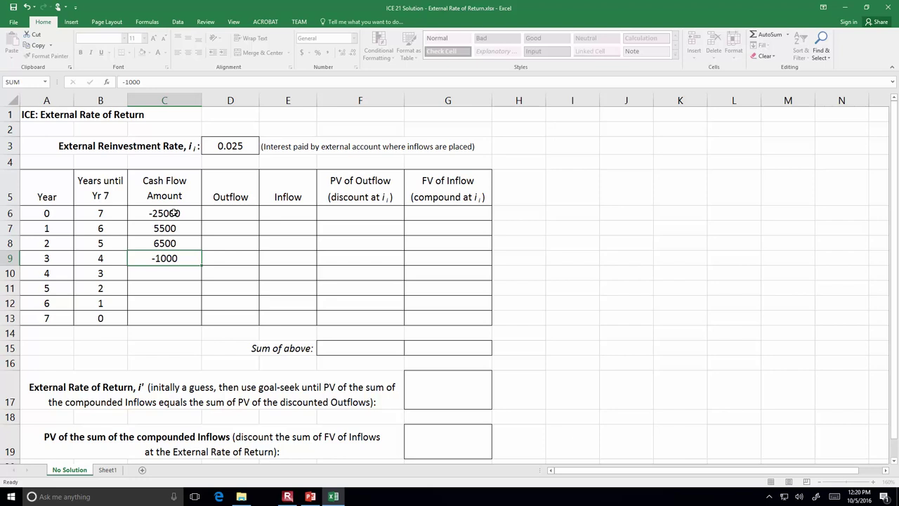
pyautogui.press('Return')
# Enter the Cash Flow Amounts for years 4 to 7 as 4500, 5500, 7000 and 5500
pyautogui.write('4500')
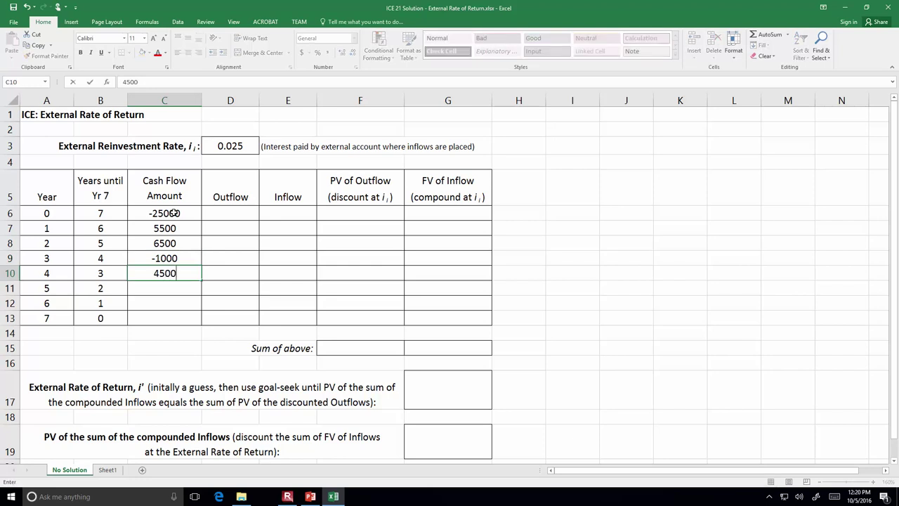
pyautogui.press('Return')
pyautogui.write('00')
pyautogui.press('Return')
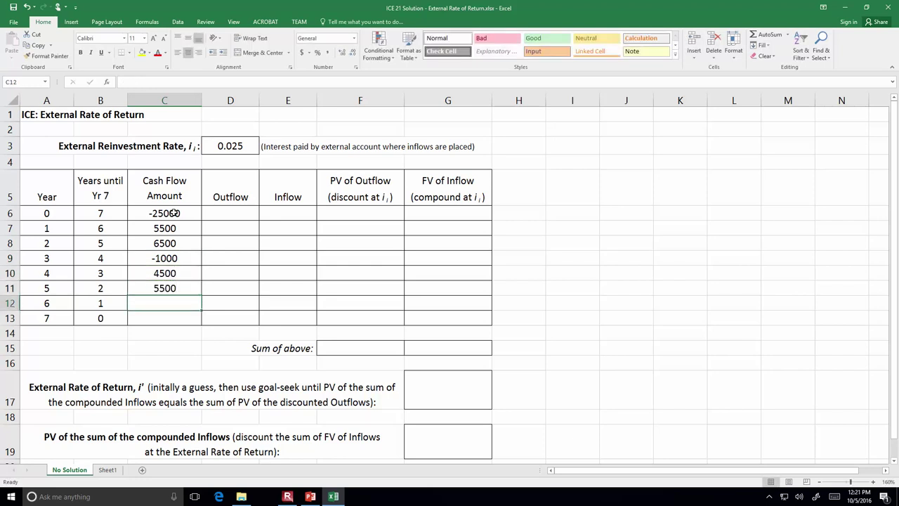
pyautogui.write('77')
pyautogui.press('BackSpace')
pyautogui.write('000')
pyautogui.press('Return')
pyautogui.write('5500')
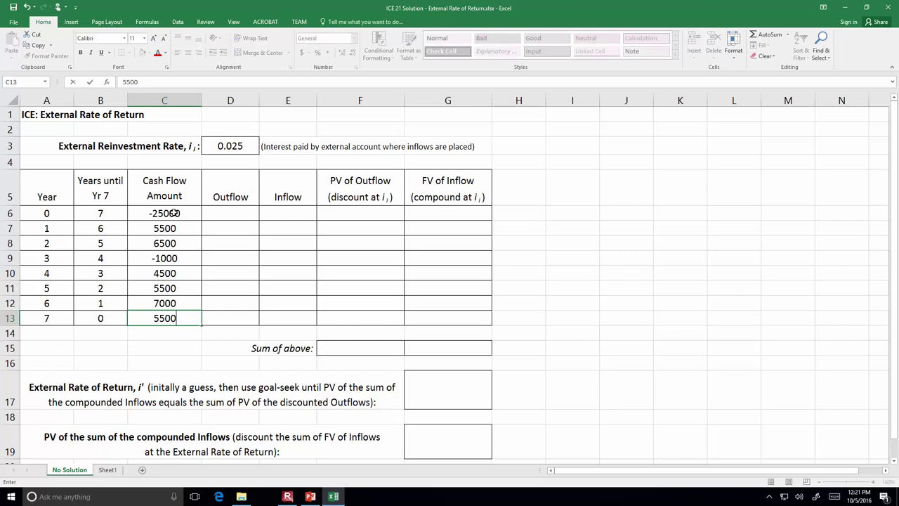
pyautogui.press('Return')
pyautogui.doubleClick(226, 213)
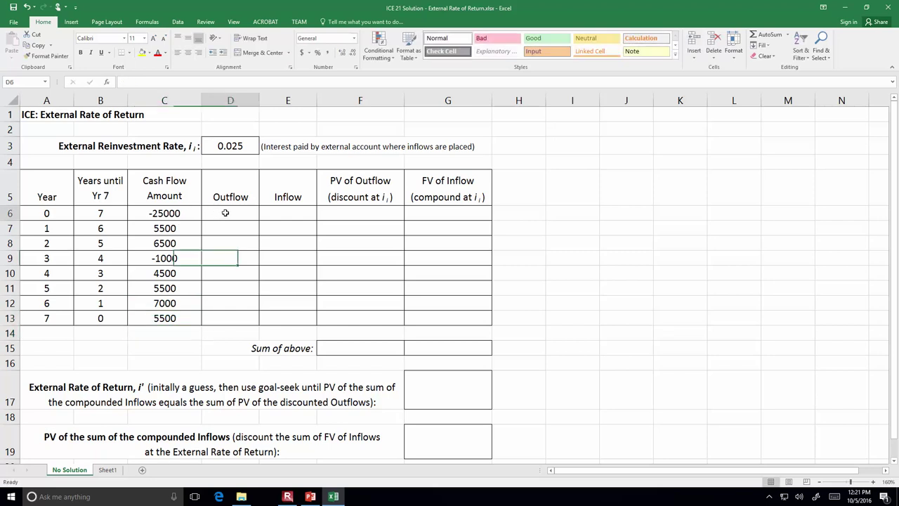
pyautogui.write('2500')
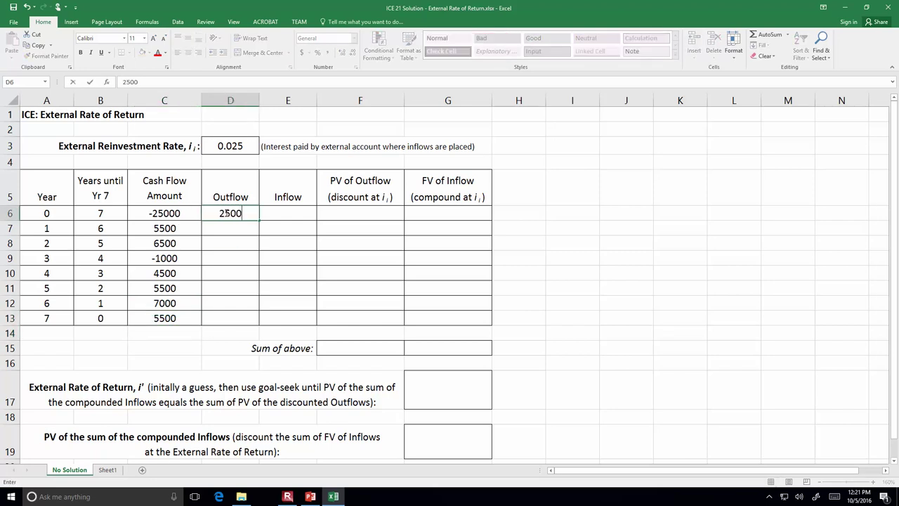
pyautogui.press('Return')
# Enter the Outflow values for years 0 to 3 as 25000, 0, 0 and 1000, starting in D6
pyautogui.click(224, 213)
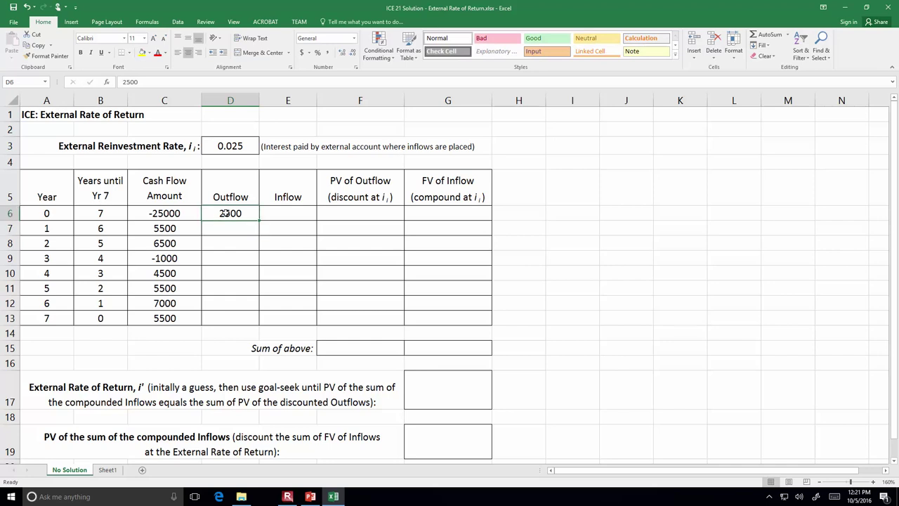
pyautogui.write('25000')
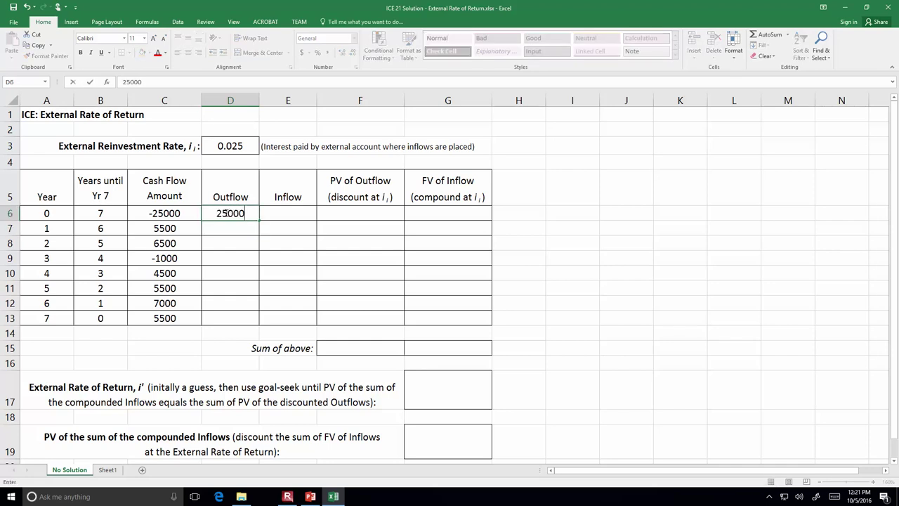
pyautogui.press('Return')
pyautogui.write('0')
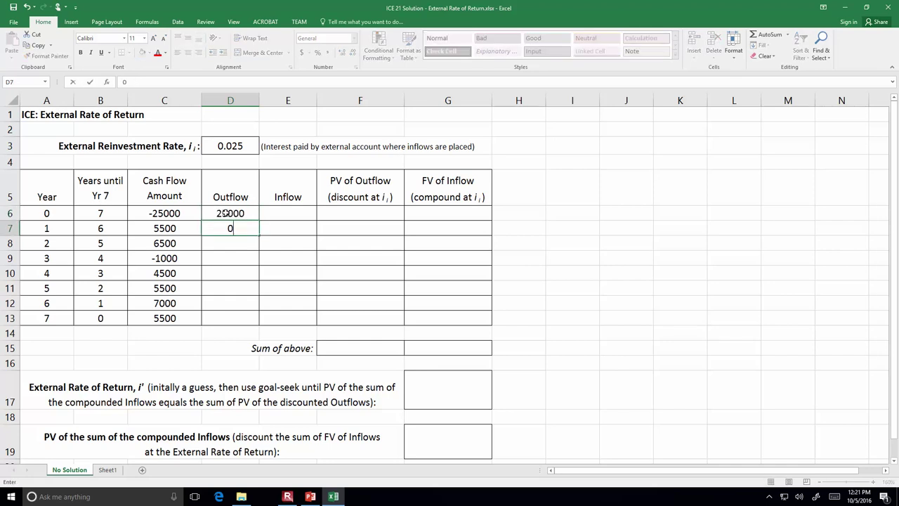
pyautogui.press('Return')
pyautogui.write('0')
pyautogui.press('Return')
pyautogui.write('1000')
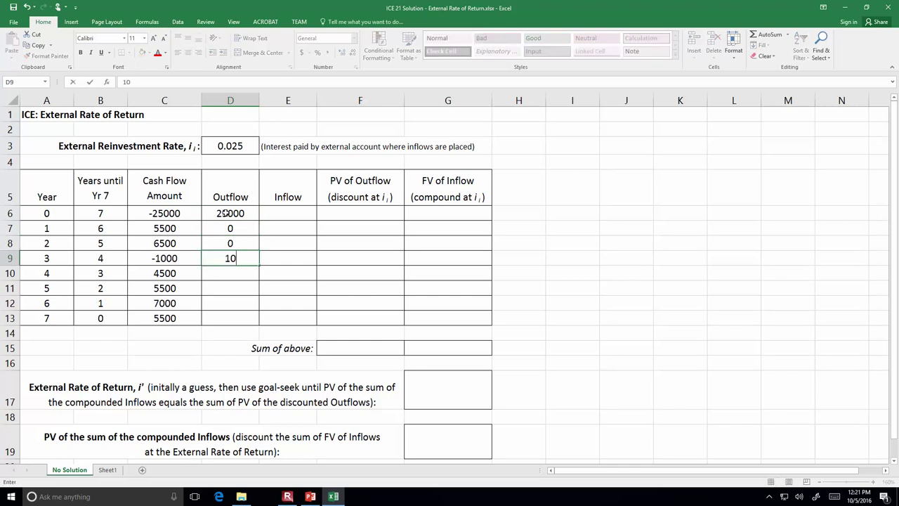
pyautogui.press('Return')
# Enter an Outflow of 0 for each of years 4 to 7
pyautogui.write('0')
pyautogui.press('Return')
pyautogui.write('0')
pyautogui.press('Return')
pyautogui.write('0')
pyautogui.press('Return')
pyautogui.write('0')
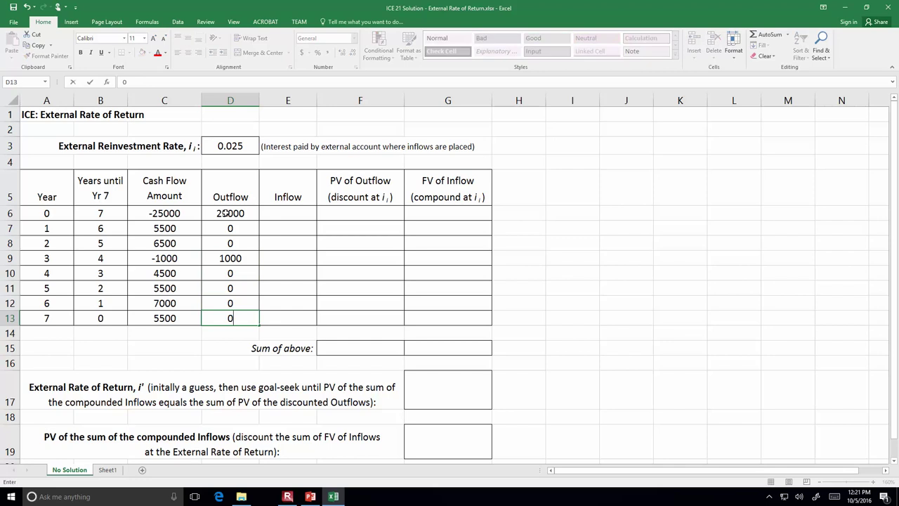
pyautogui.press('Tab')
# Enter the Inflow values for years 0 to 3 as 0, 5500, 6500 and 0, starting in E6
pyautogui.press('Up')
pyautogui.press('Up')
pyautogui.press('Up')
pyautogui.press('Up')
pyautogui.press('Up')
pyautogui.press('Up')
pyautogui.press('Up')
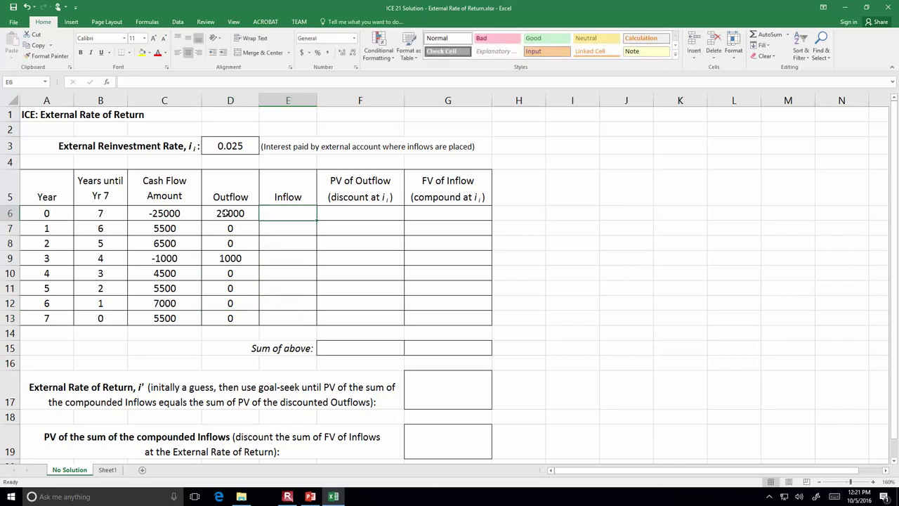
pyautogui.write('0')
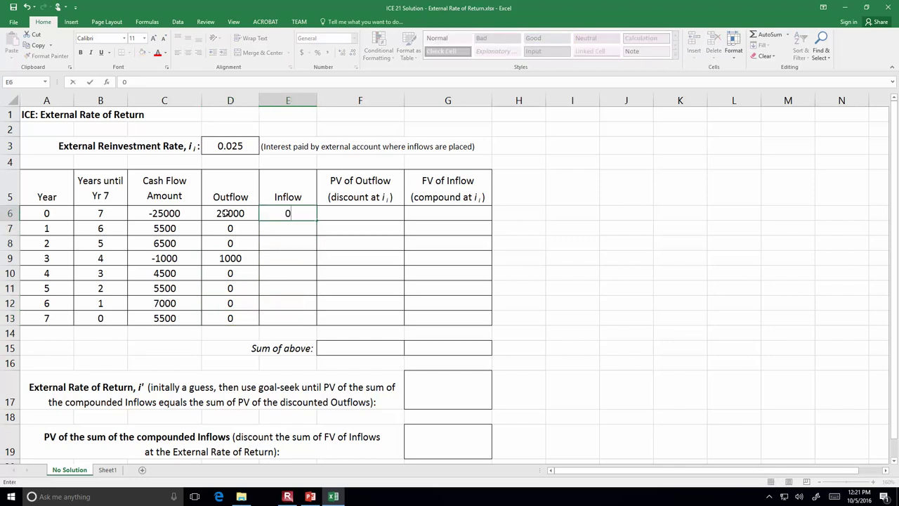
pyautogui.press('Return')
pyautogui.write('5500')
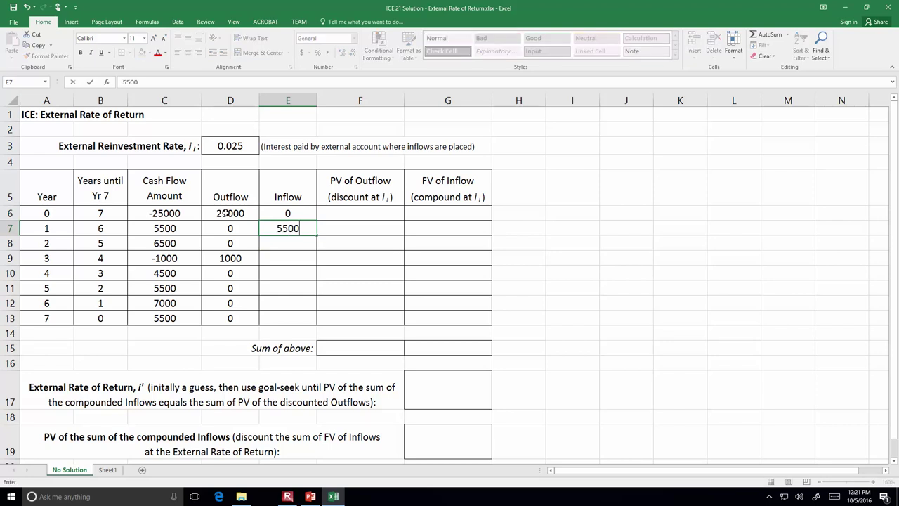
pyautogui.press('Return')
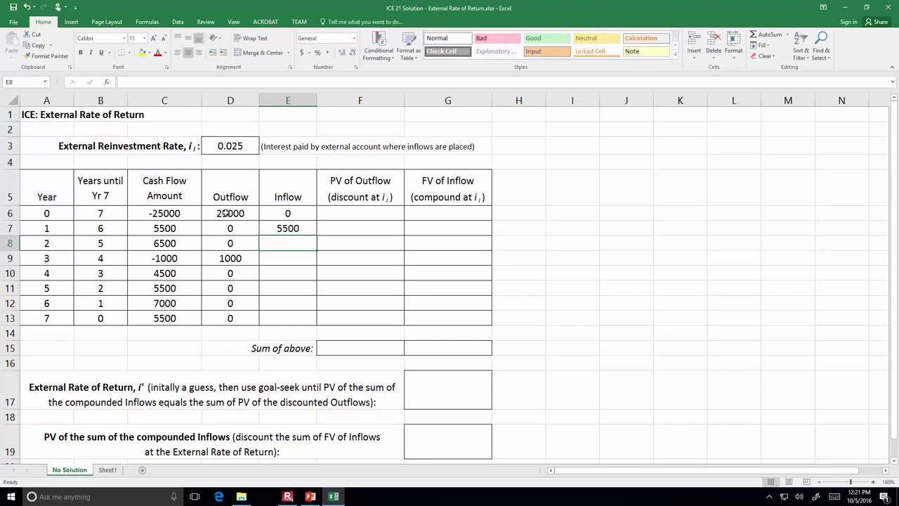
pyautogui.write('6500')
pyautogui.press('Return')
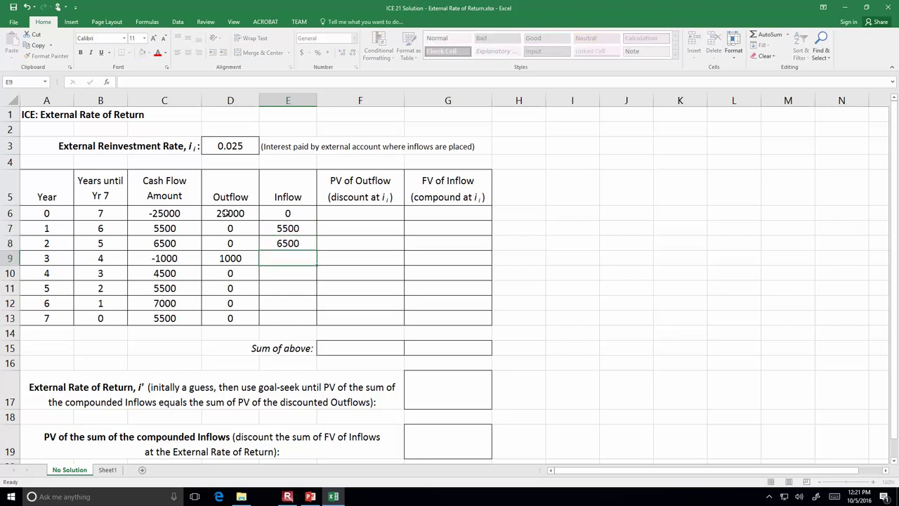
pyautogui.write('0')
pyautogui.press('Return')
# Enter the Inflow values for years 4 to 7 as 4500, 5500, 7000 and 5500
pyautogui.write('4500')
pyautogui.press('Return')
pyautogui.write('5500')
pyautogui.press('Return')
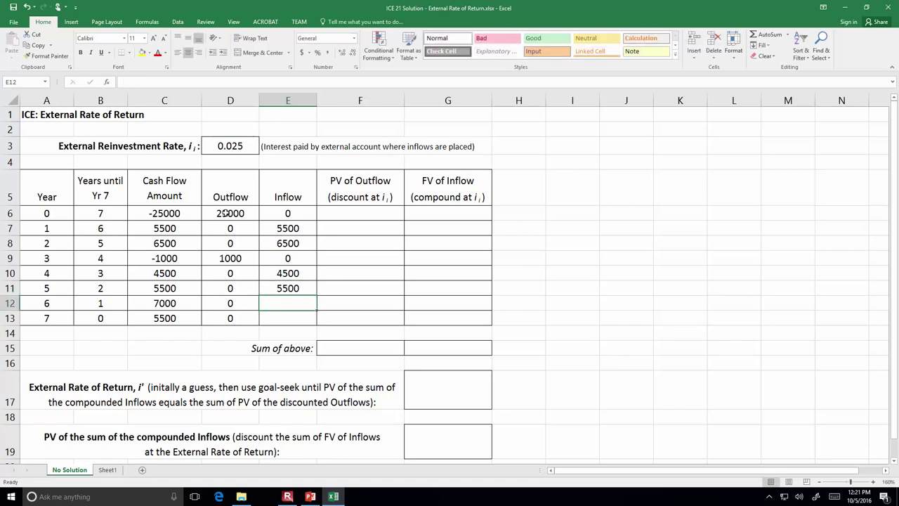
pyautogui.write('7000')
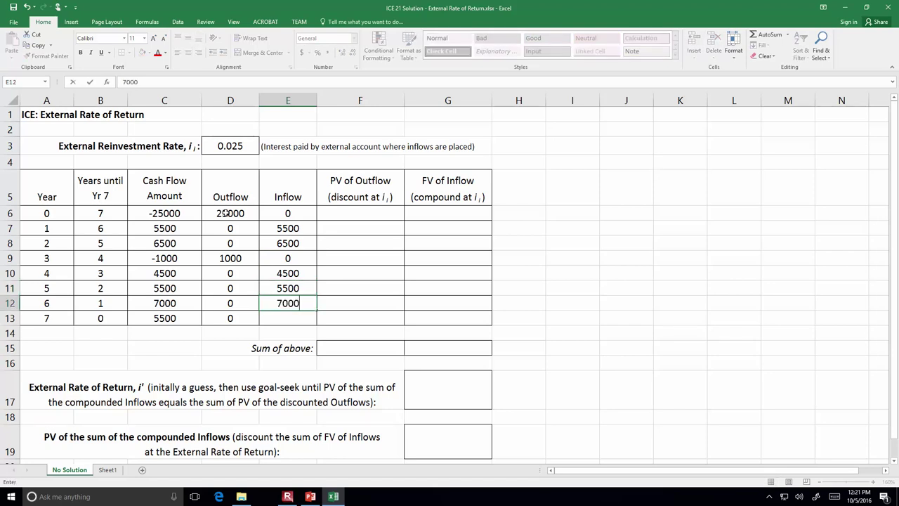
pyautogui.press('Return')
pyautogui.write('5500')
pyautogui.press('Tab')
# Calculate the PV of Outflow in F6 with =PV($D$3,A6,,-D6) and fill the formula down to F13
pyautogui.press('Up')
pyautogui.press('Up')
pyautogui.press('Up')
pyautogui.press('Up')
pyautogui.press('Up')
pyautogui.press('Up')
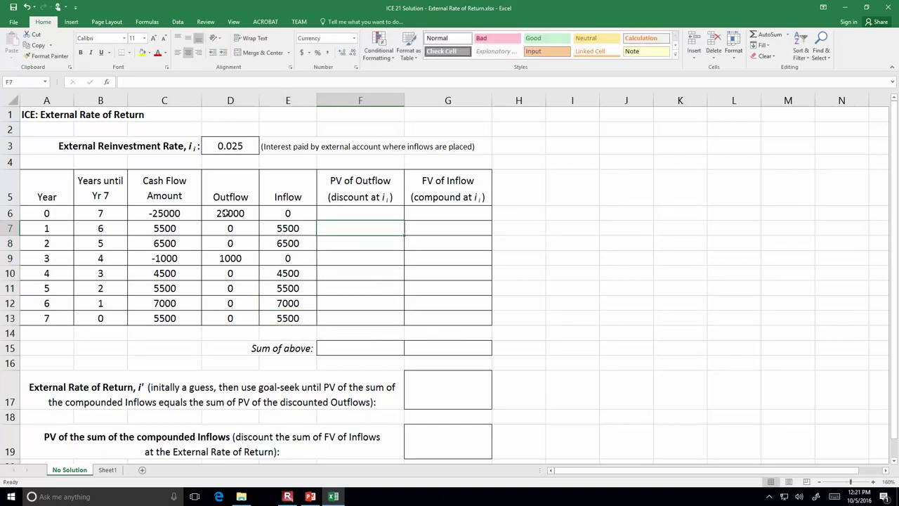
pyautogui.press('Up')
pyautogui.write('=')
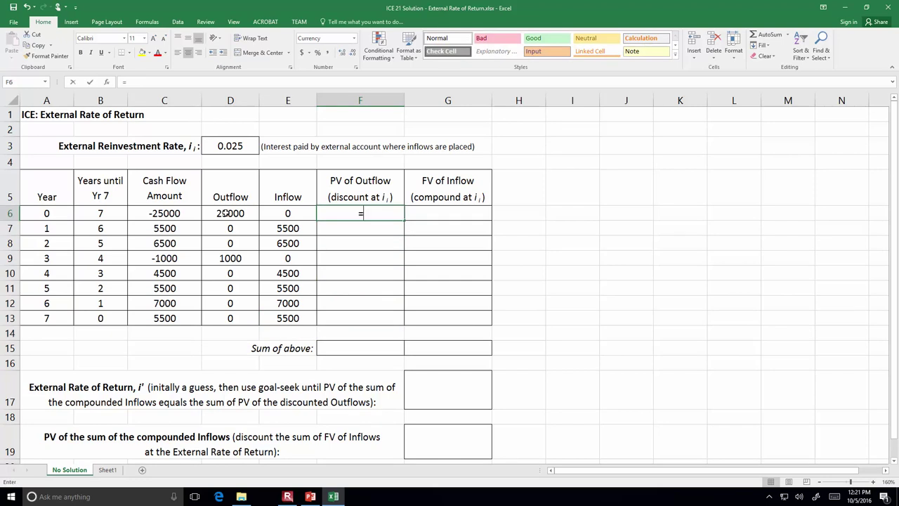
pyautogui.write('PV(')
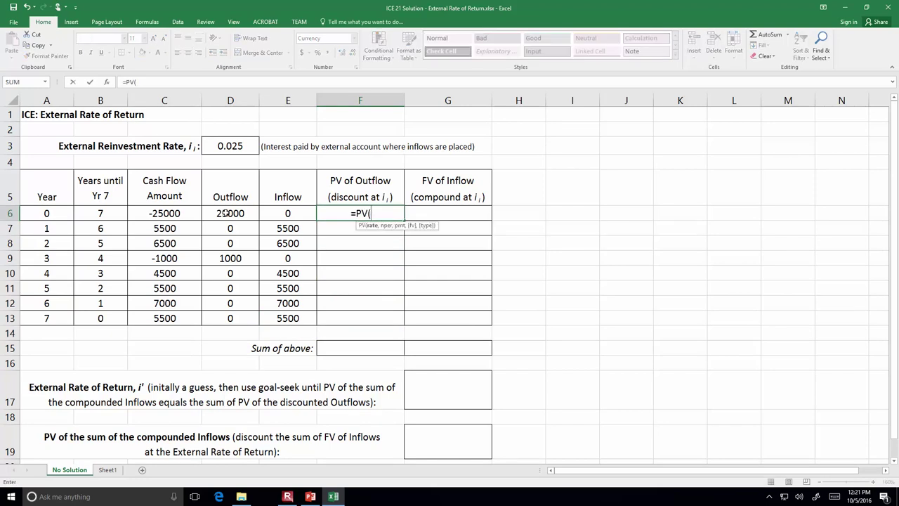
pyautogui.click(237, 145)
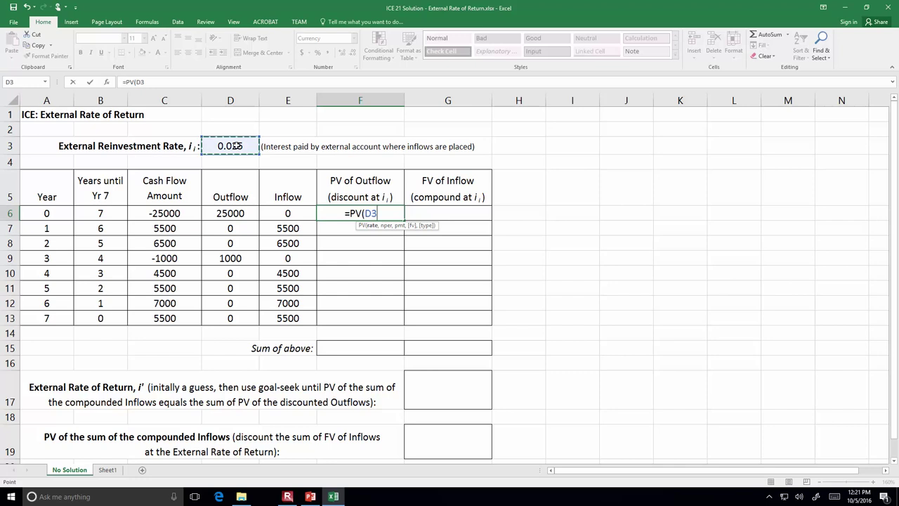
pyautogui.press('F4')
pyautogui.write(',')
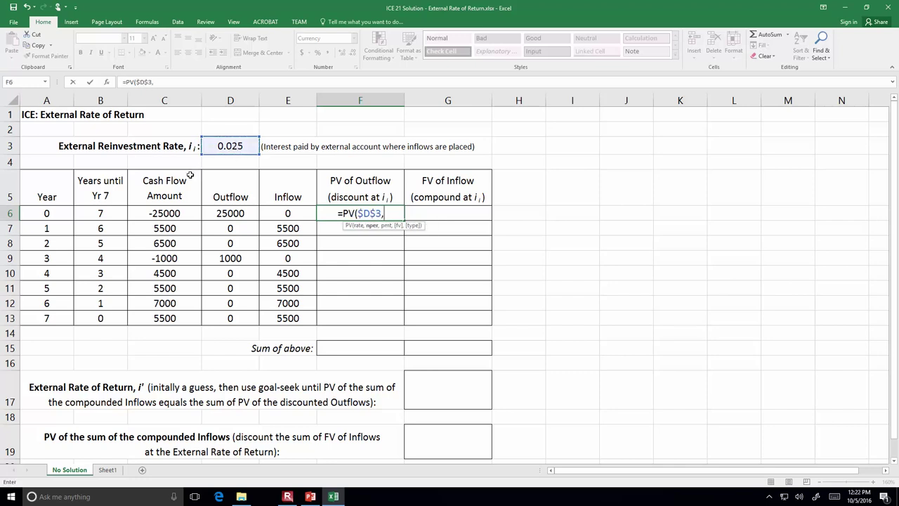
pyautogui.click(44, 213)
pyautogui.write(',,')
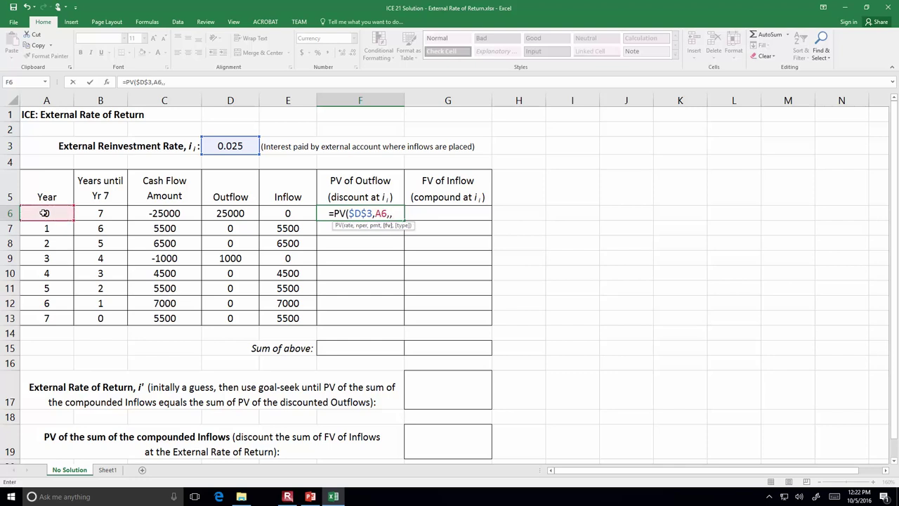
pyautogui.write('-')
pyautogui.click(237, 213)
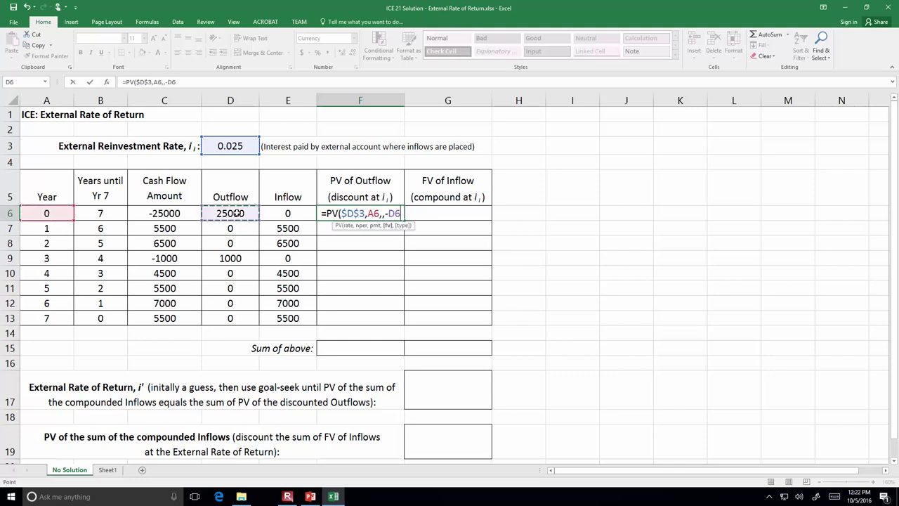
pyautogui.write(')')
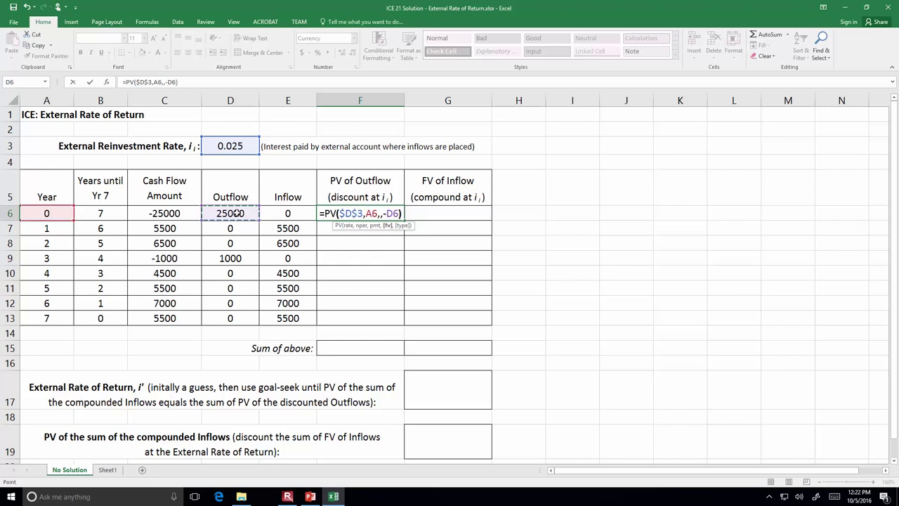
pyautogui.press('Return')
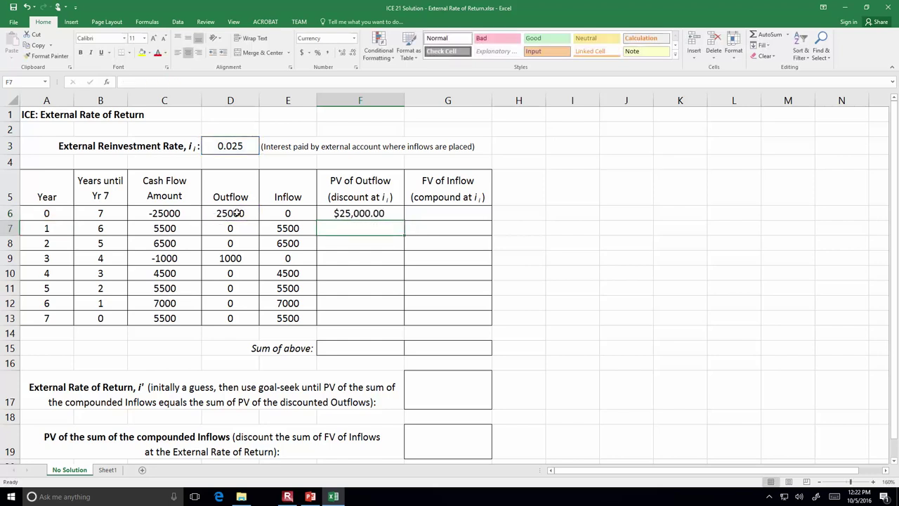
pyautogui.click(394, 213)
pyautogui.moveTo(404, 220); pyautogui.dragTo(399, 326)
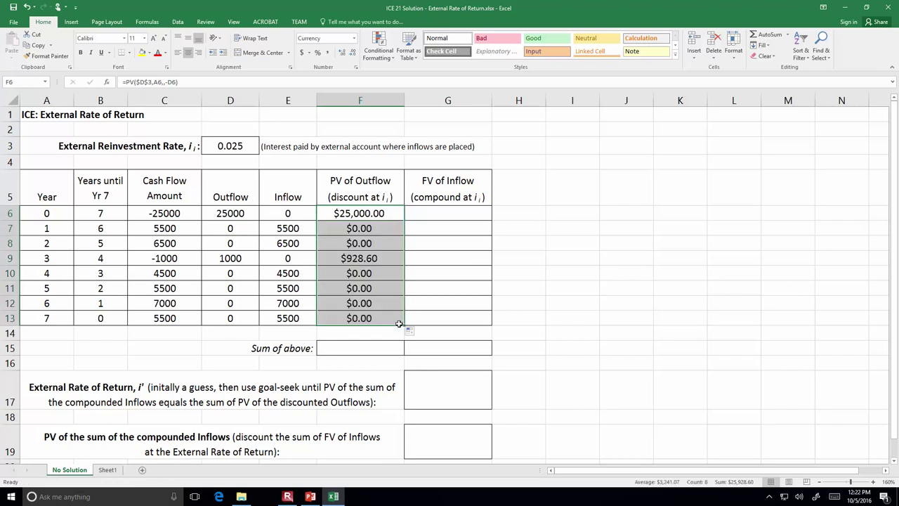
# Calculate the FV of Inflow in G6 with =FV($D$3,B6,,-E6) and fill the formula down to G13
pyautogui.click(444, 212)
pyautogui.write('=')
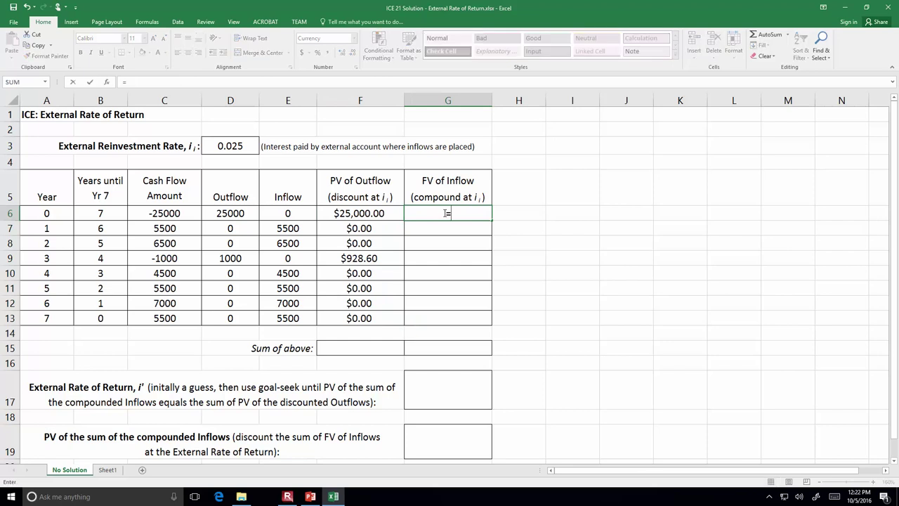
pyautogui.write('fv(')
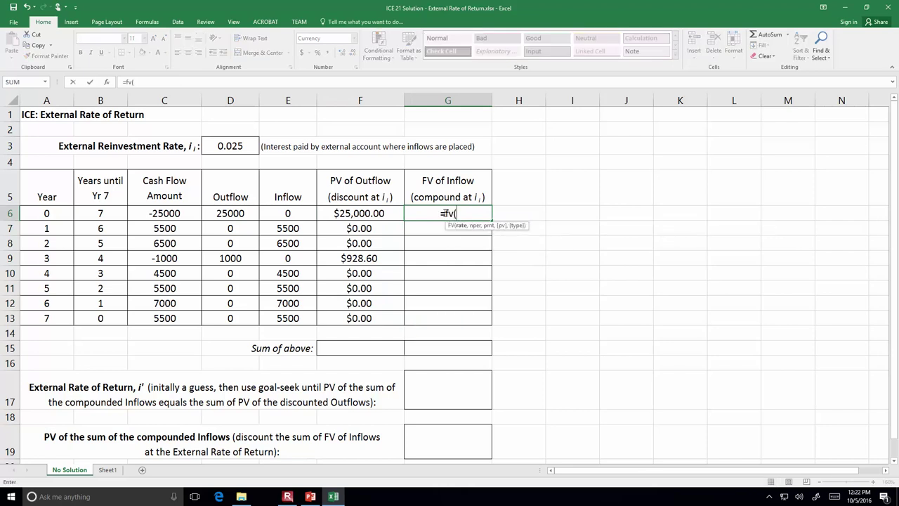
pyautogui.click(238, 146)
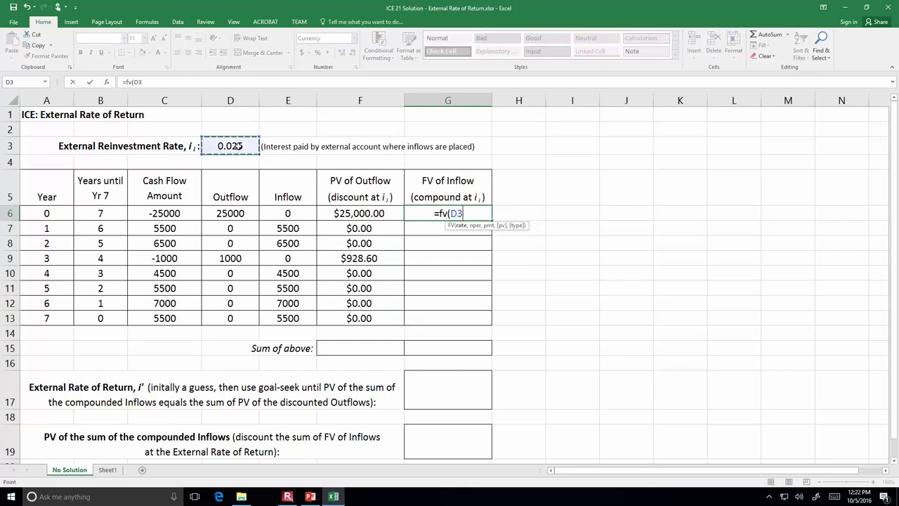
pyautogui.press('F4')
pyautogui.write(',')
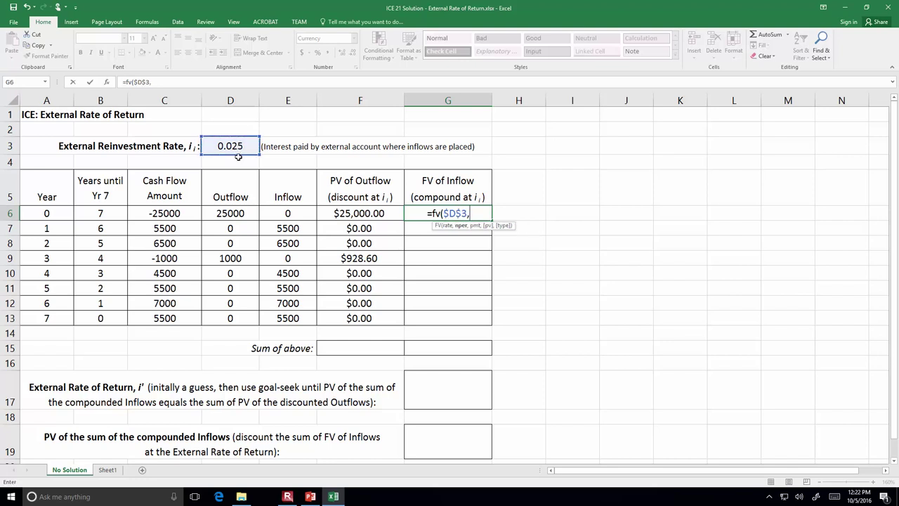
pyautogui.click(104, 213)
pyautogui.write(',,-')
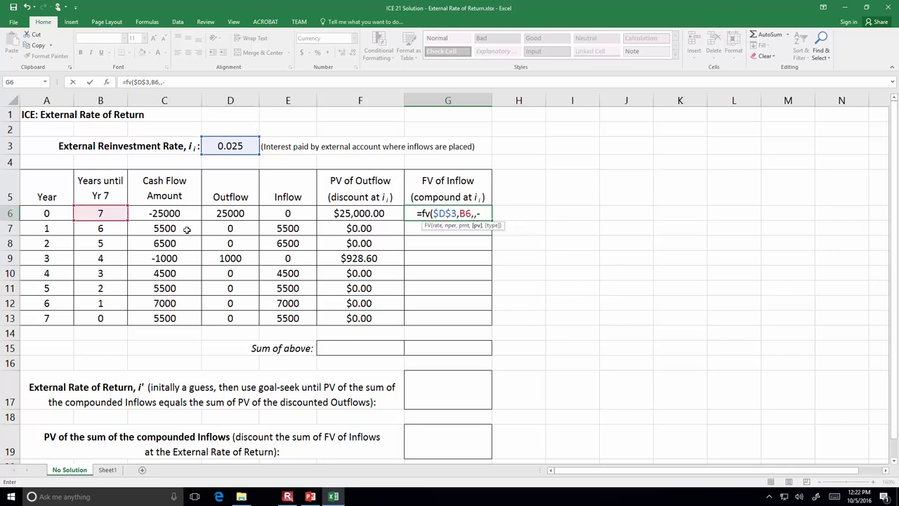
pyautogui.click(290, 214)
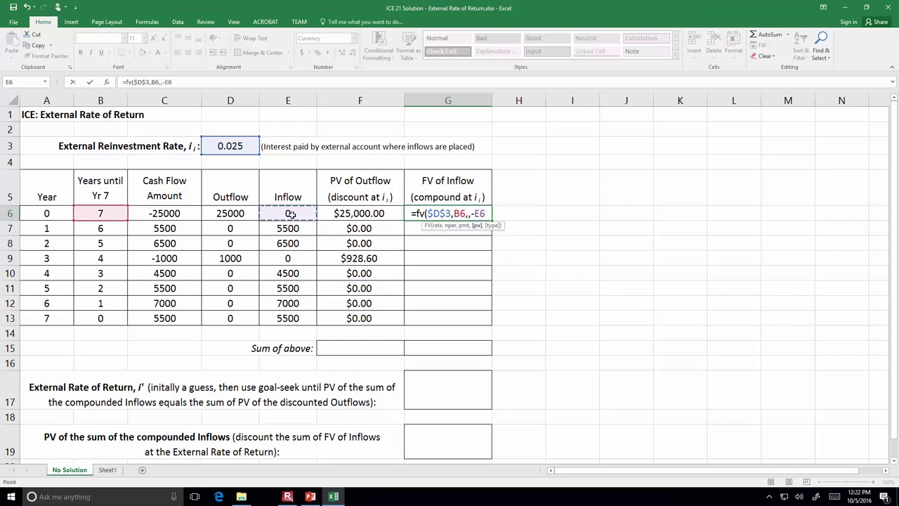
pyautogui.press('Return')
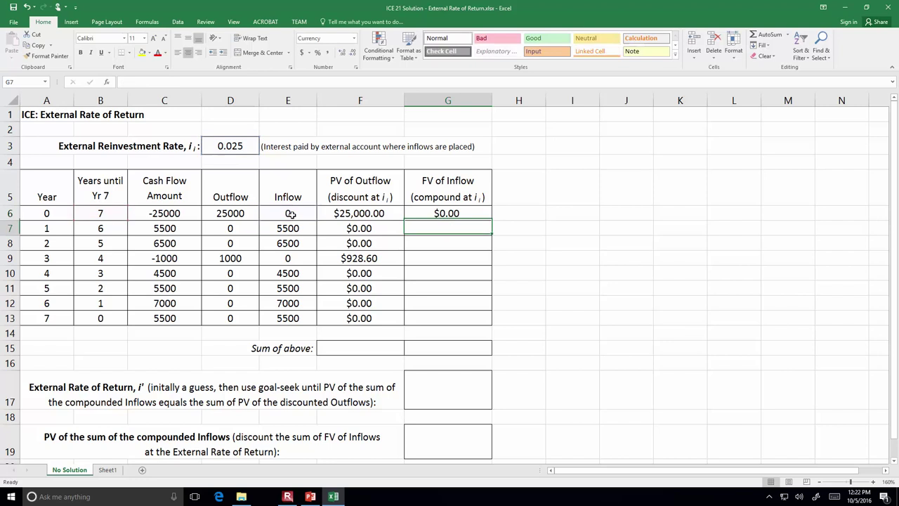
pyautogui.click(435, 213)
pyautogui.moveTo(493, 221); pyautogui.dragTo(485, 322)
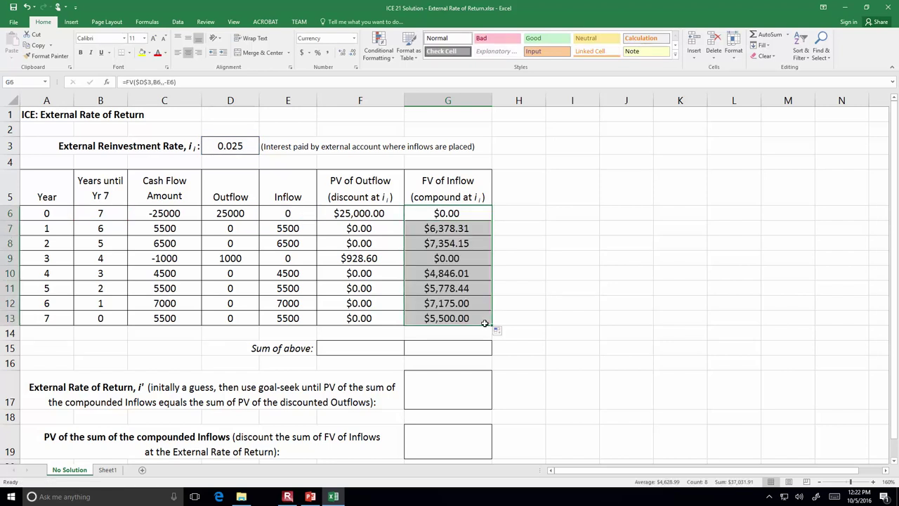
# Total the PV of Outflow column in F15 with =SUM(F6:F13)
pyautogui.click(364, 353)
pyautogui.write('=')
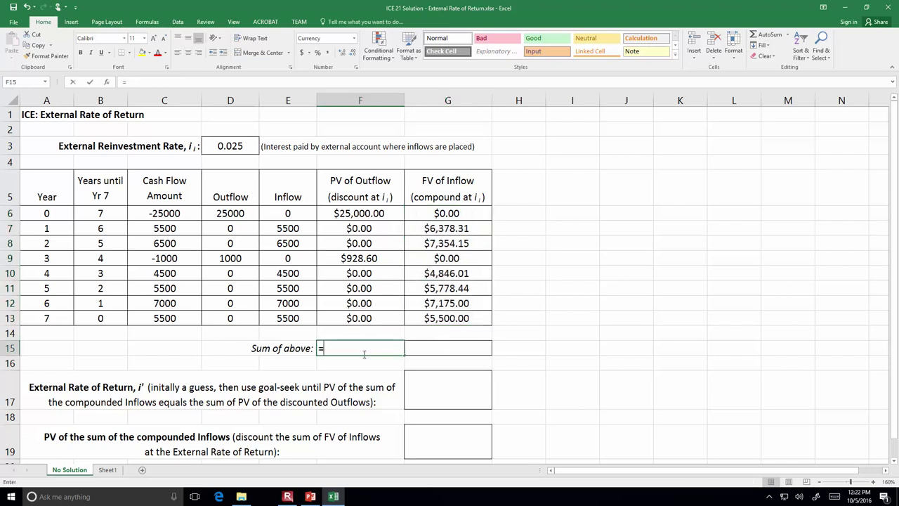
pyautogui.write('sum(')
pyautogui.press('Up')
pyautogui.press('Up')
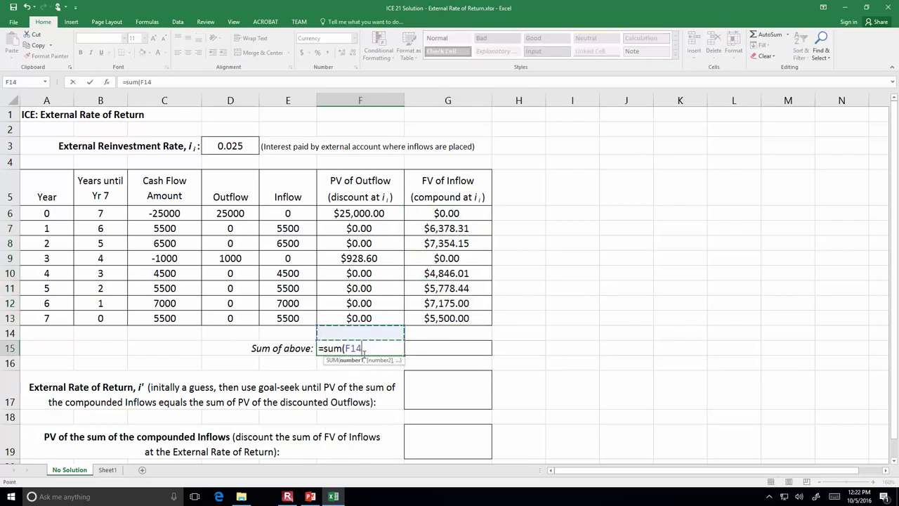
pyautogui.hotkey('shift', 'Up')
pyautogui.hotkey('shift', 'Up')
pyautogui.hotkey('shift', 'Up')
pyautogui.hotkey('shift', 'Up')
pyautogui.hotkey('shift', 'Up')
pyautogui.hotkey('shift', 'Up')
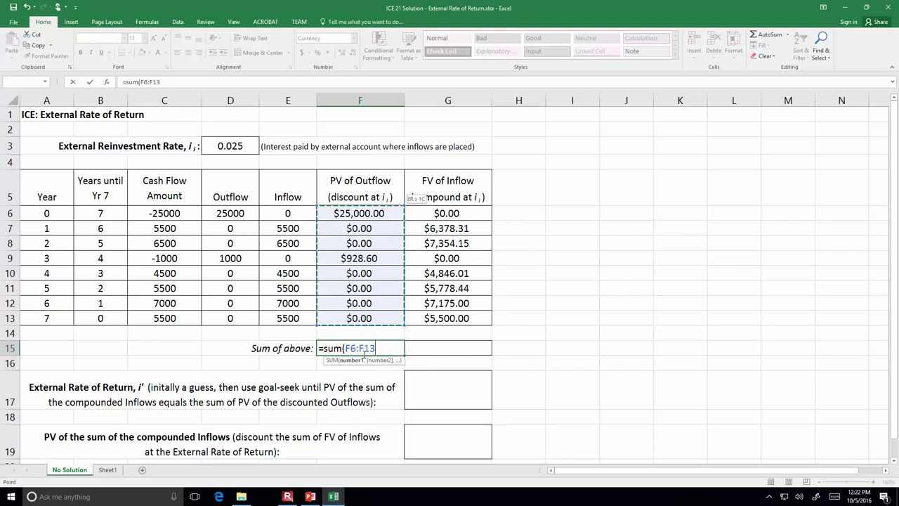
pyautogui.press('Tab')
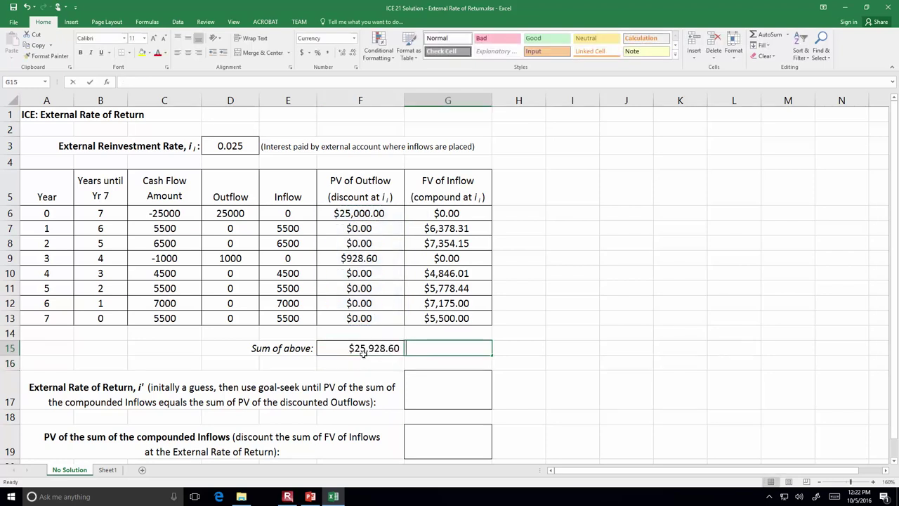
# Total the FV of Inflow column in G15 with =SUM(G6:G13)
pyautogui.write('=sum(')
pyautogui.press('Up')
pyautogui.press('Up')
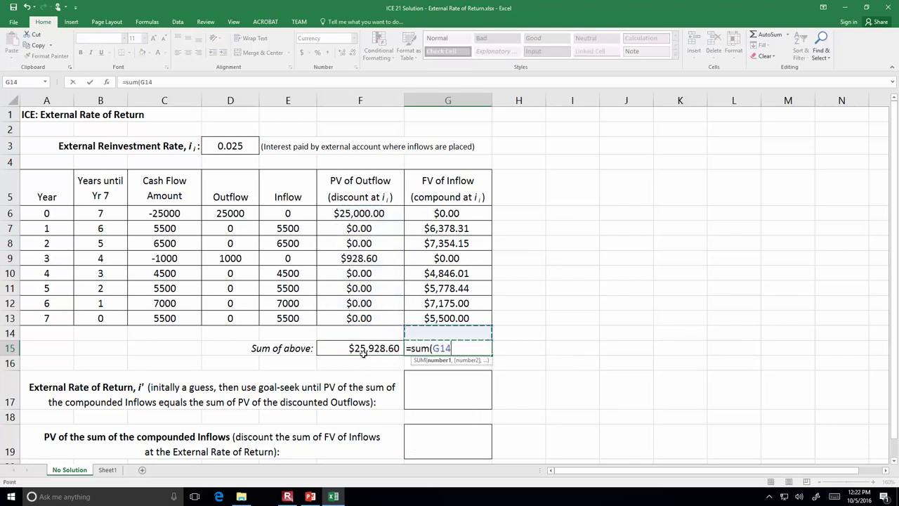
pyautogui.hotkey('shift', 'Up')
pyautogui.hotkey('shift', 'Up')
pyautogui.hotkey('shift', 'Up')
pyautogui.hotkey('shift', 'Up')
pyautogui.hotkey('shift', 'Up')
pyautogui.hotkey('shift', 'Up')
pyautogui.hotkey('shift', 'Up')
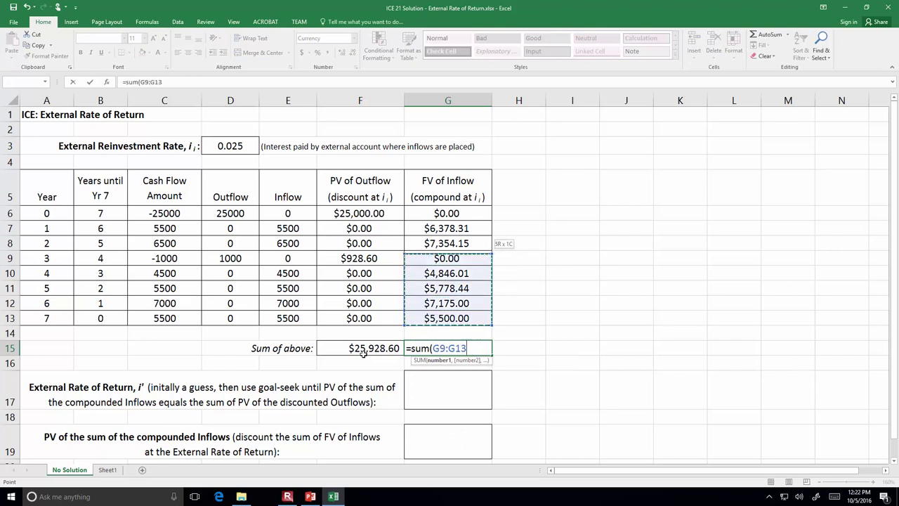
pyautogui.press('Return')
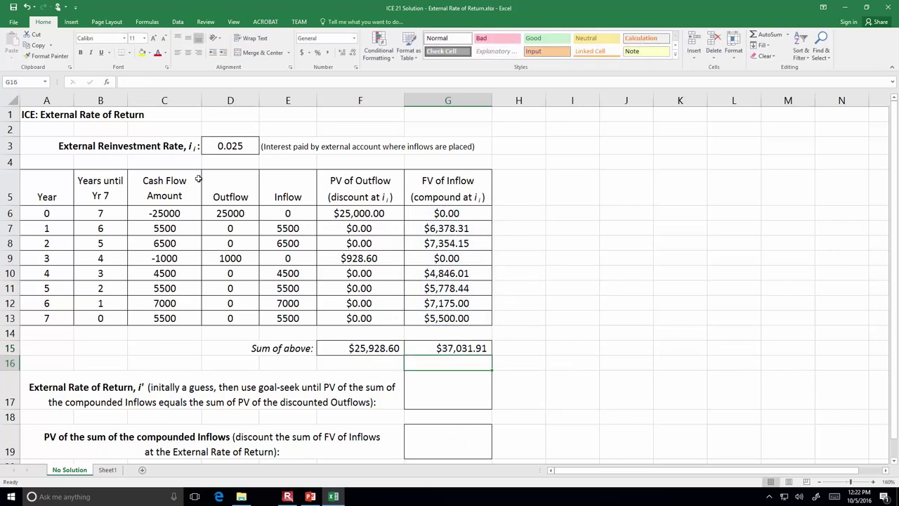
pyautogui.click(287, 496)
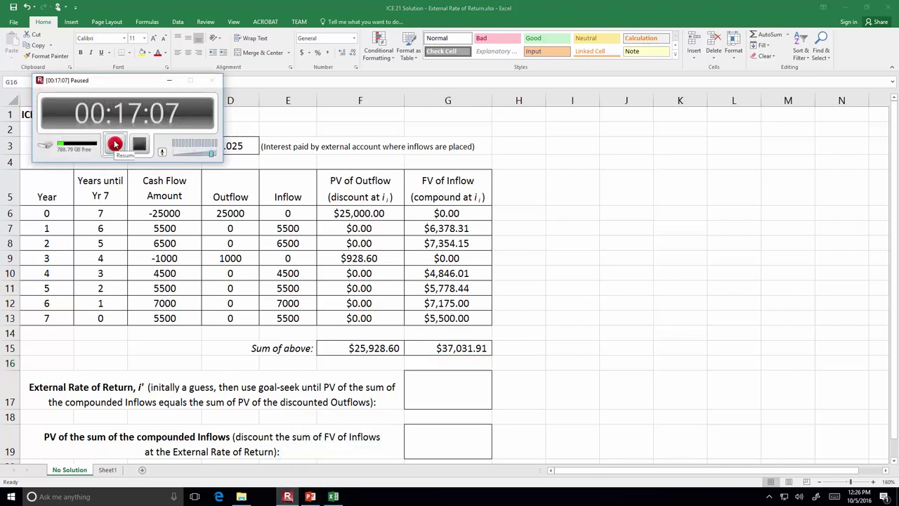
pyautogui.click(115, 144)
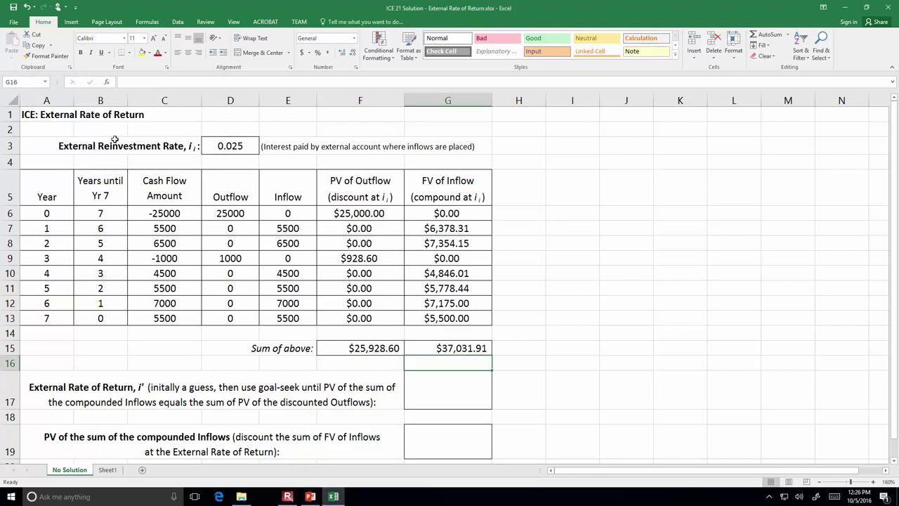
pyautogui.click(368, 349)
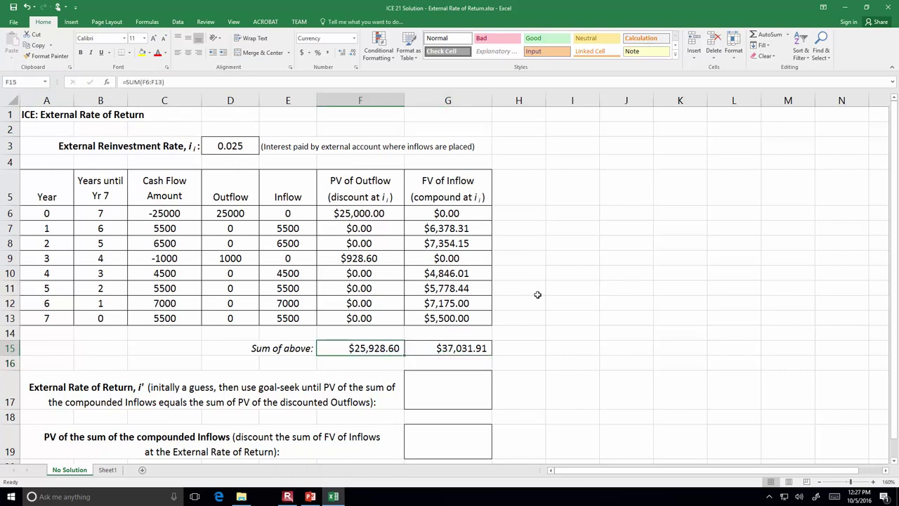
# Enter 0.01 in G17 as the initial guess for the External Rate of Return
pyautogui.click(456, 394)
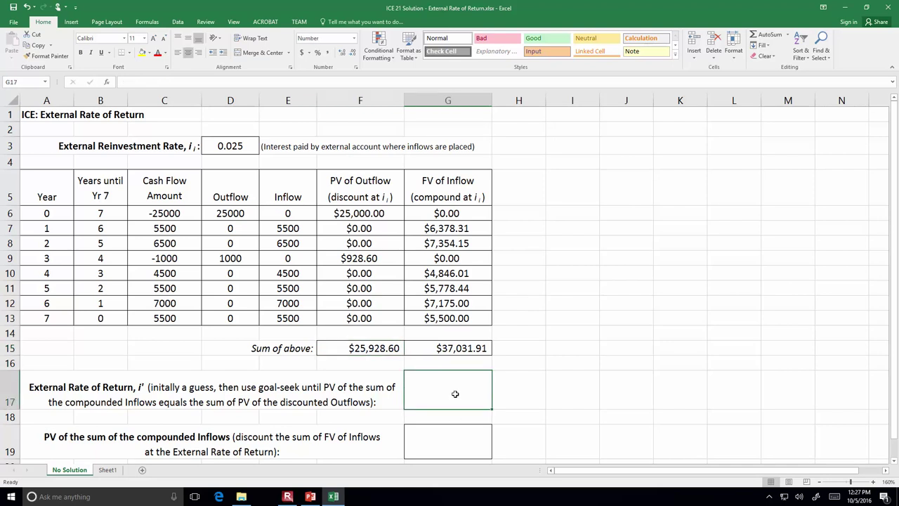
pyautogui.write('.01')
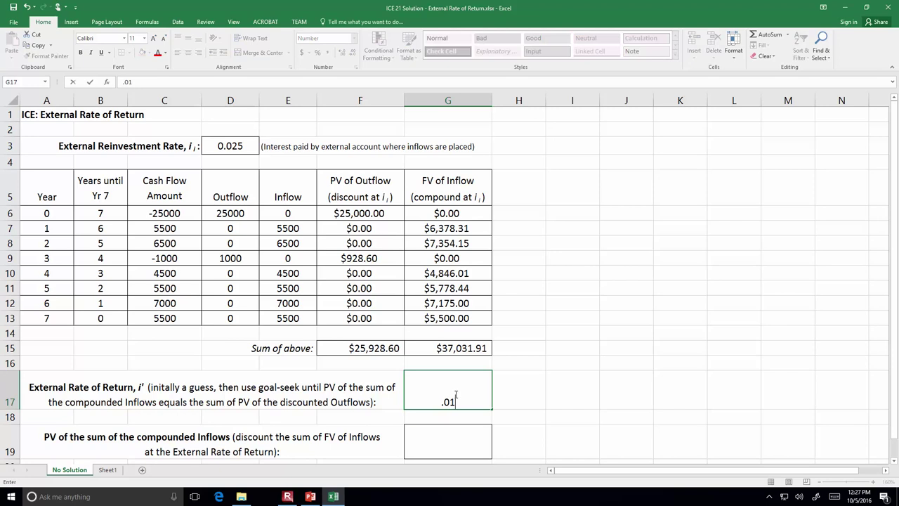
pyautogui.press('Return')
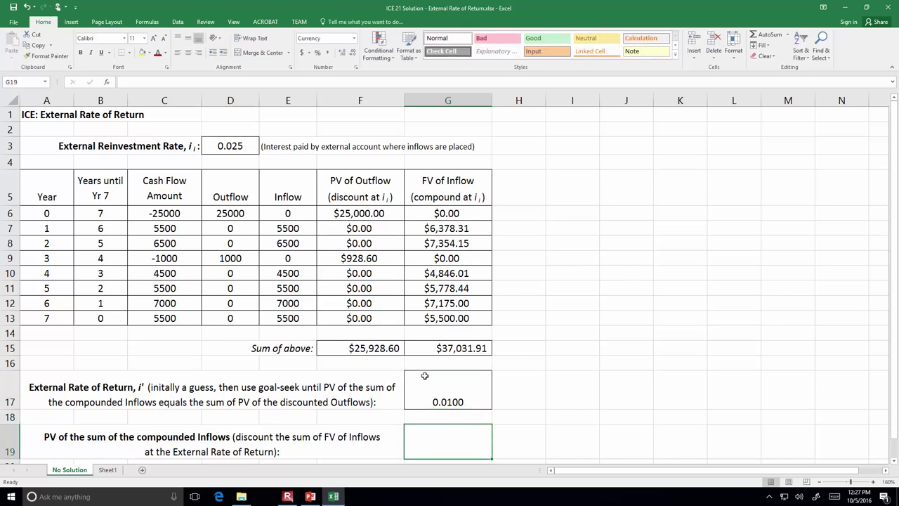
# Calculate the PV of the sum of the compounded inflows in G19 with =PV(G17,7,,-G15)
pyautogui.click(450, 346)
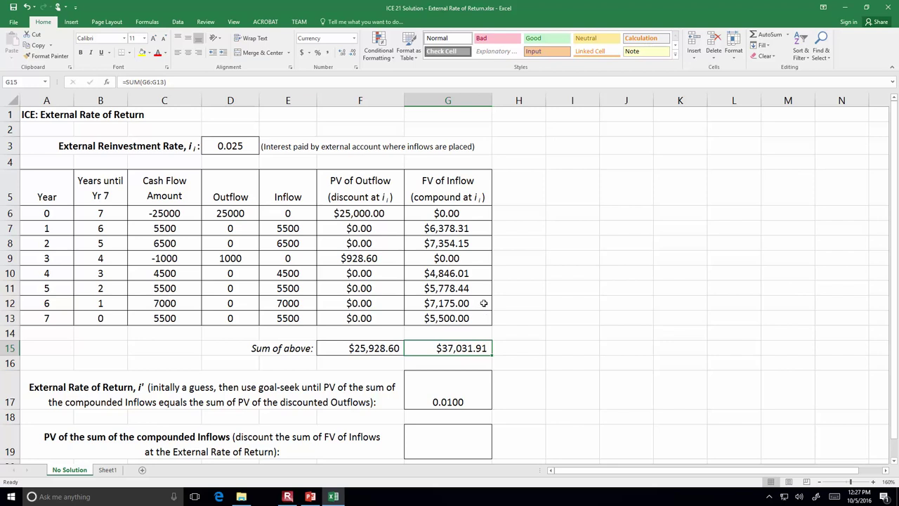
pyautogui.click(466, 392)
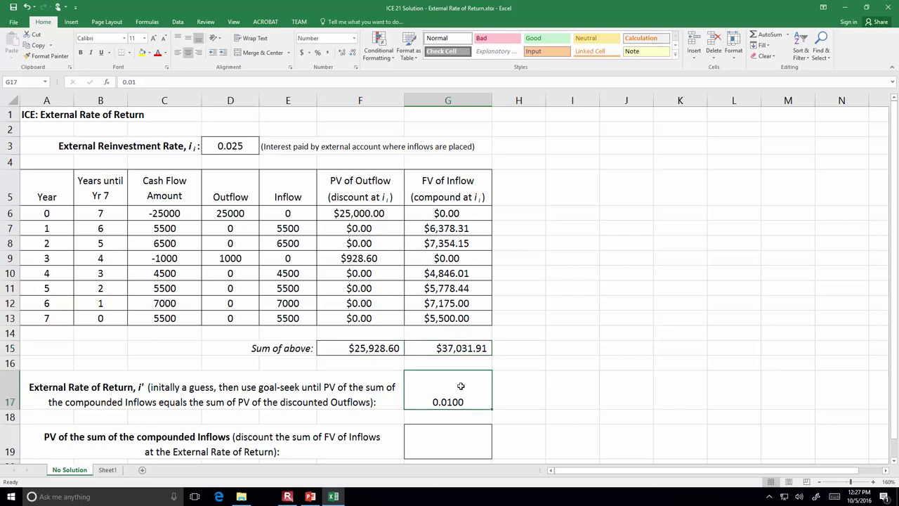
pyautogui.click(448, 443)
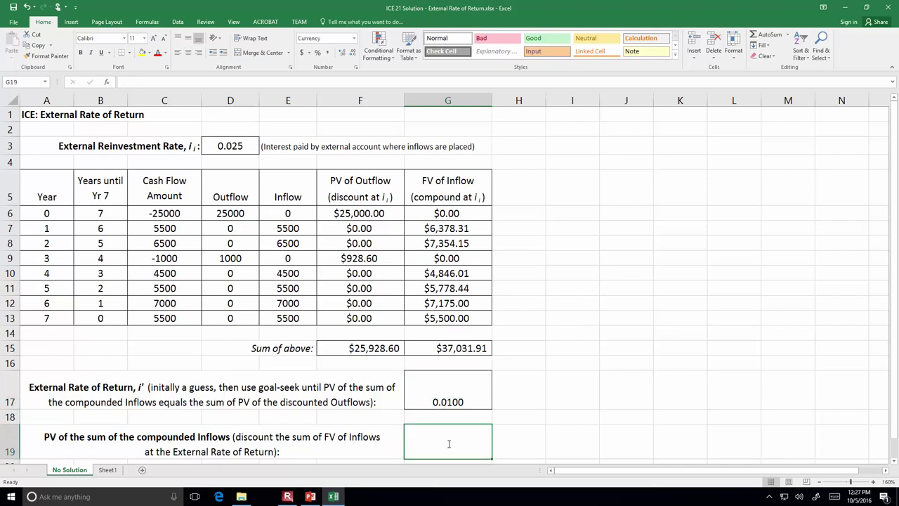
pyautogui.write('=pv(')
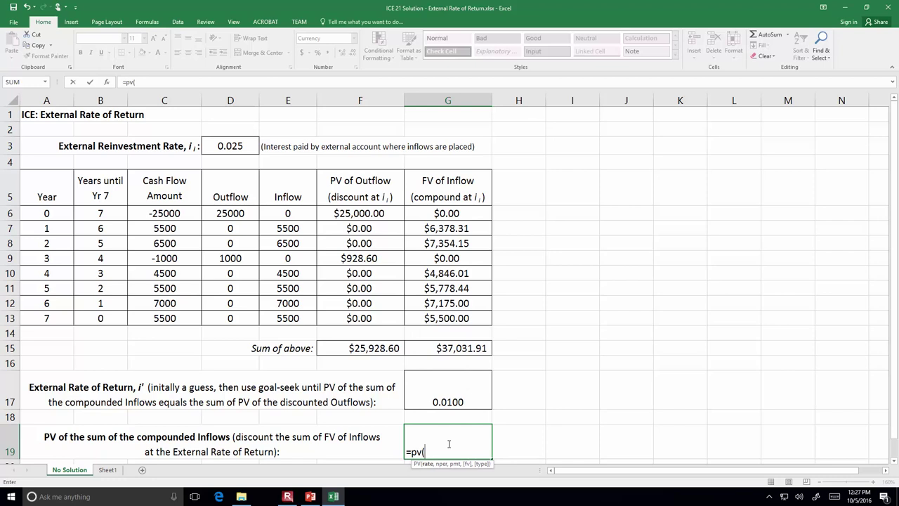
pyautogui.click(452, 392)
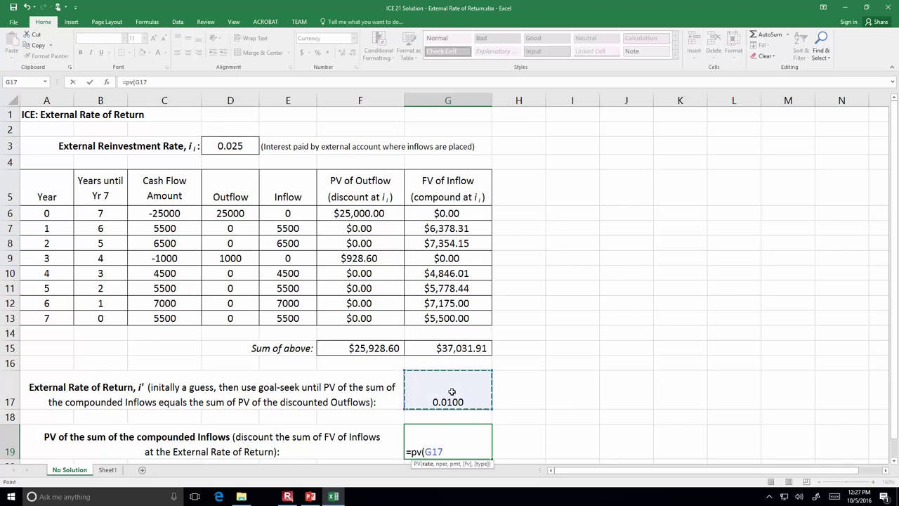
pyautogui.write(',')
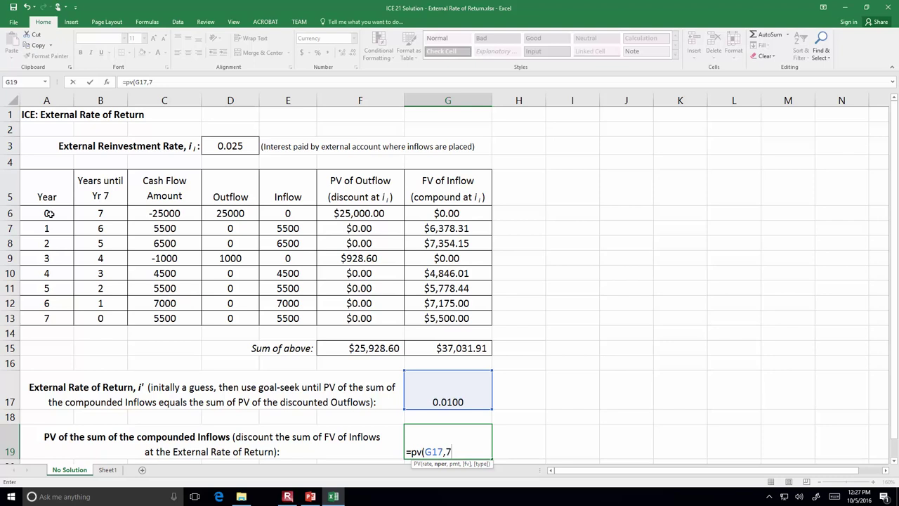
pyautogui.write('7,,')
pyautogui.write('-')
pyautogui.click(458, 347)
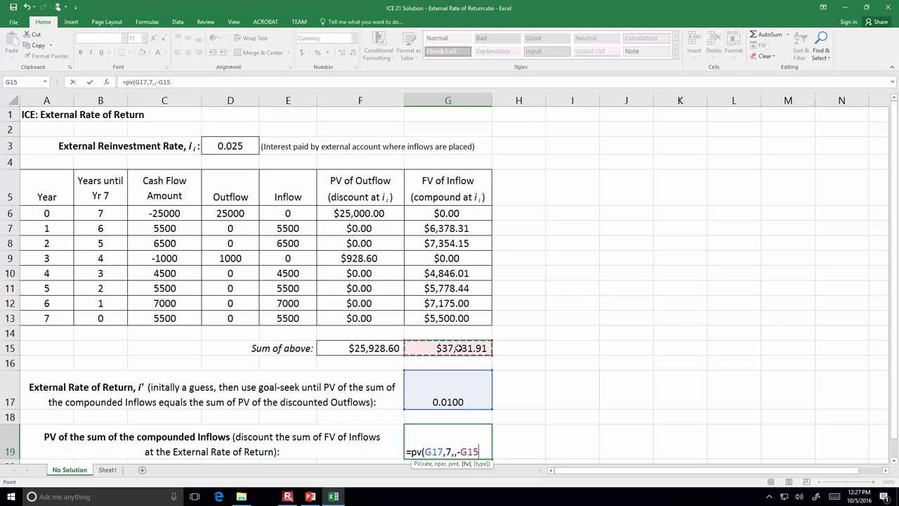
pyautogui.press('Return')
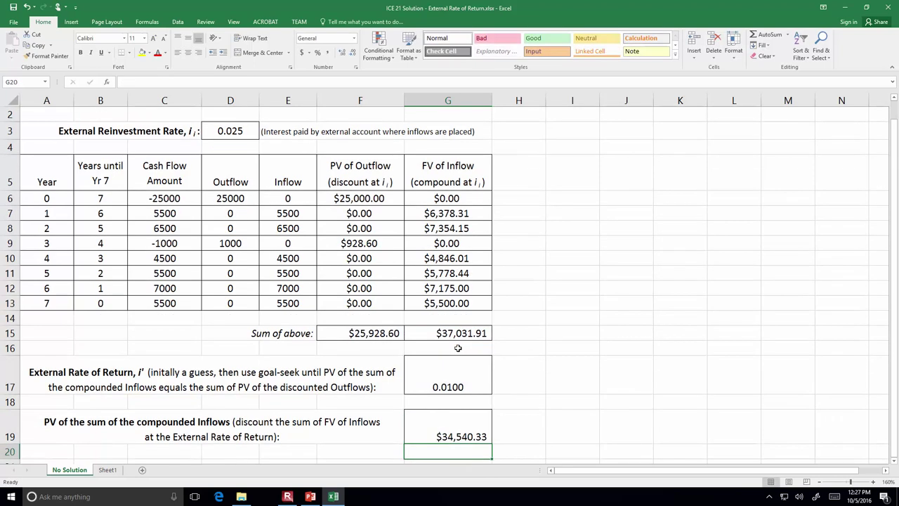
# Compare the PV of Outflow sum in F15 with the PV of the compounded inflows in G19
pyautogui.click(484, 334)
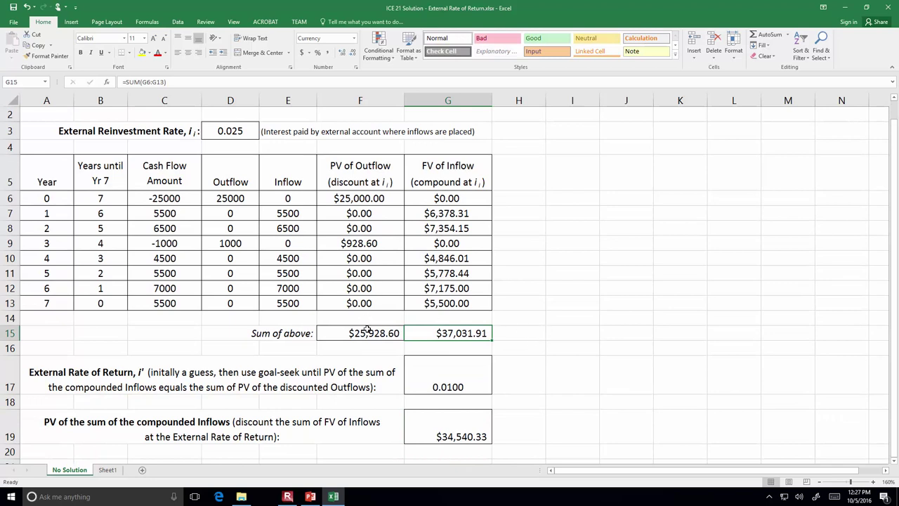
pyautogui.click(470, 384)
pyautogui.click(475, 430)
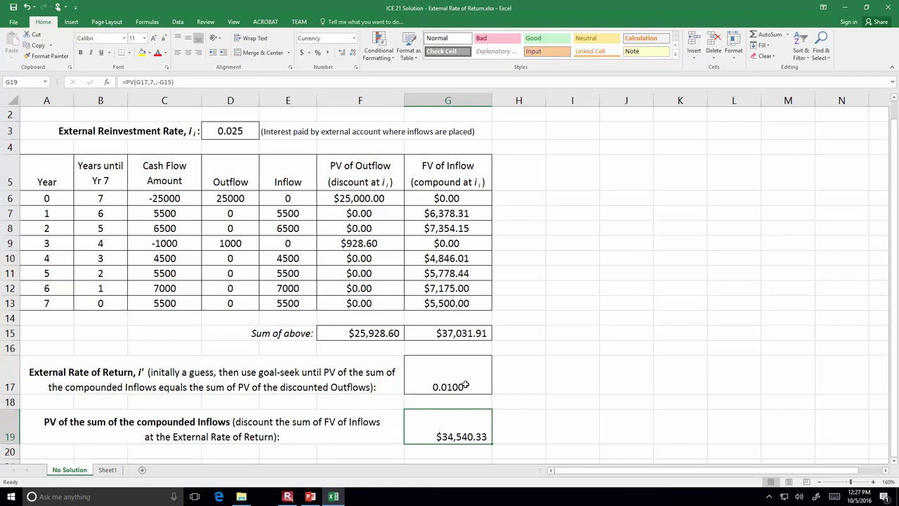
pyautogui.click(381, 334)
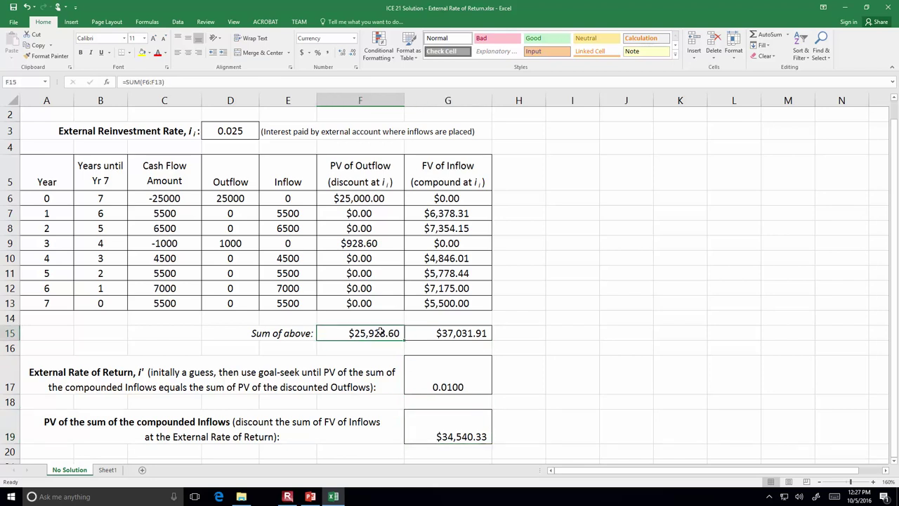
pyautogui.click(445, 413)
pyautogui.click(383, 335)
pyautogui.click(450, 426)
# Change the External Rate of Return guess in G17 to 0.1
pyautogui.click(449, 381)
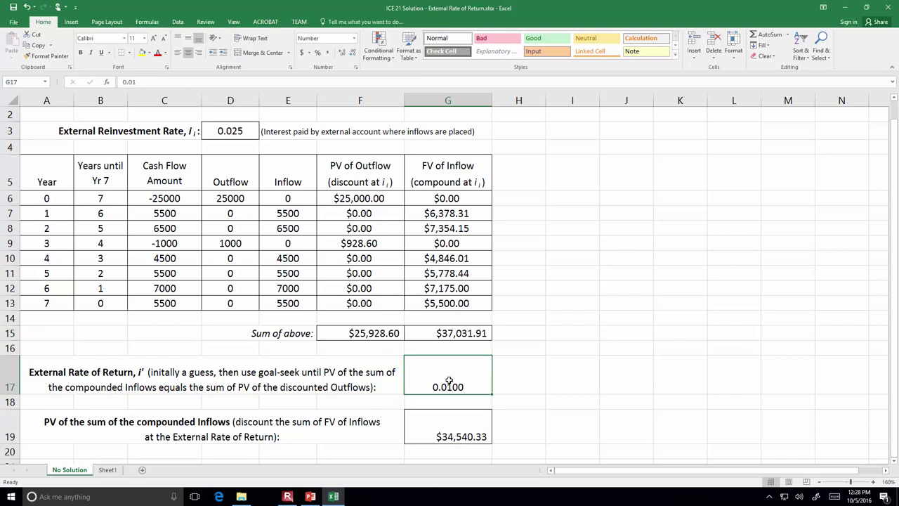
pyautogui.write('0.1')
pyautogui.press('Return')
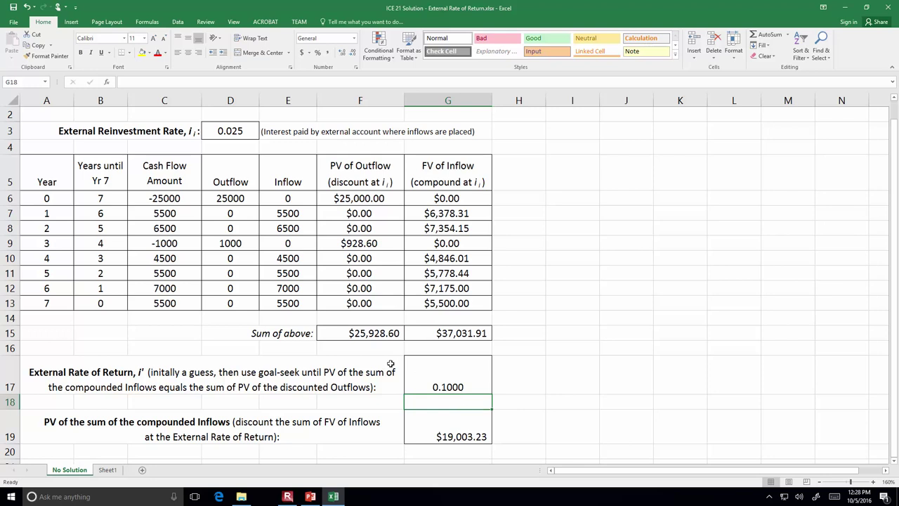
# Review the discounted inflow formula in G19 against the FV of Inflow sum in G15 and the PV of Outflow sum in F15
pyautogui.click(287, 496)
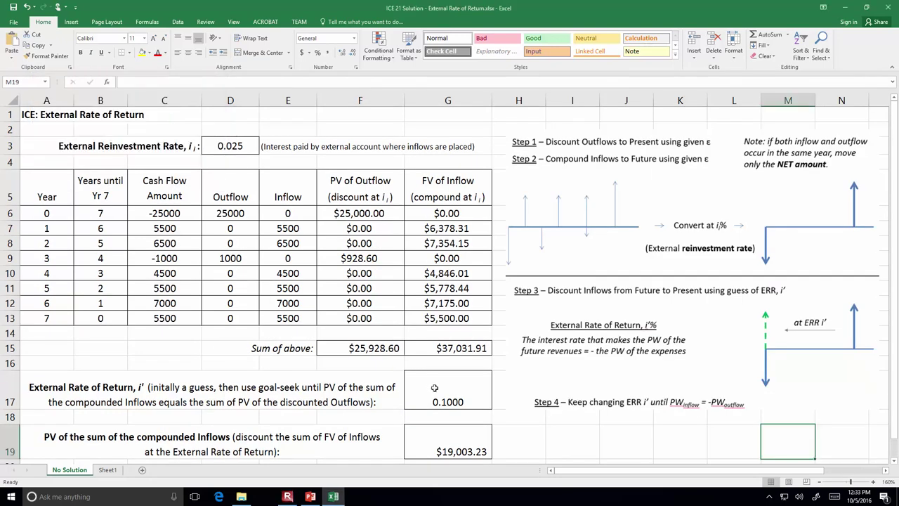
pyautogui.click(456, 447)
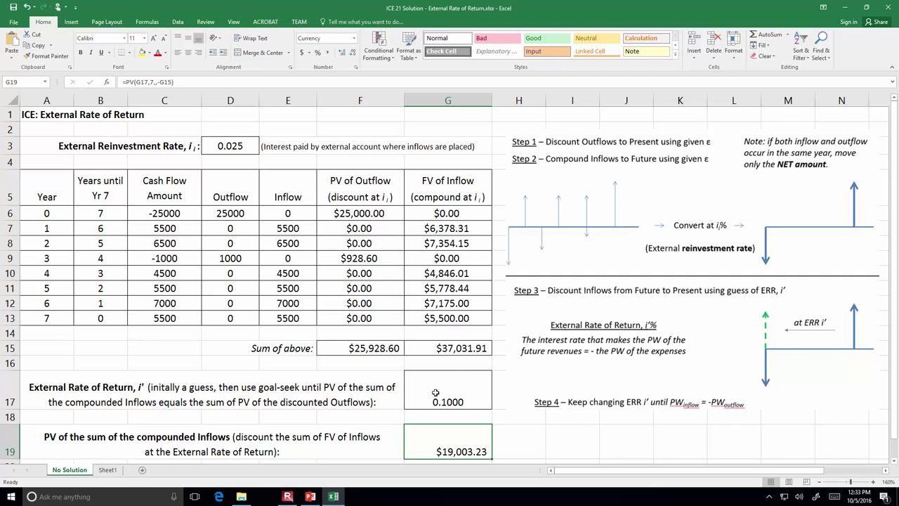
pyautogui.click(455, 348)
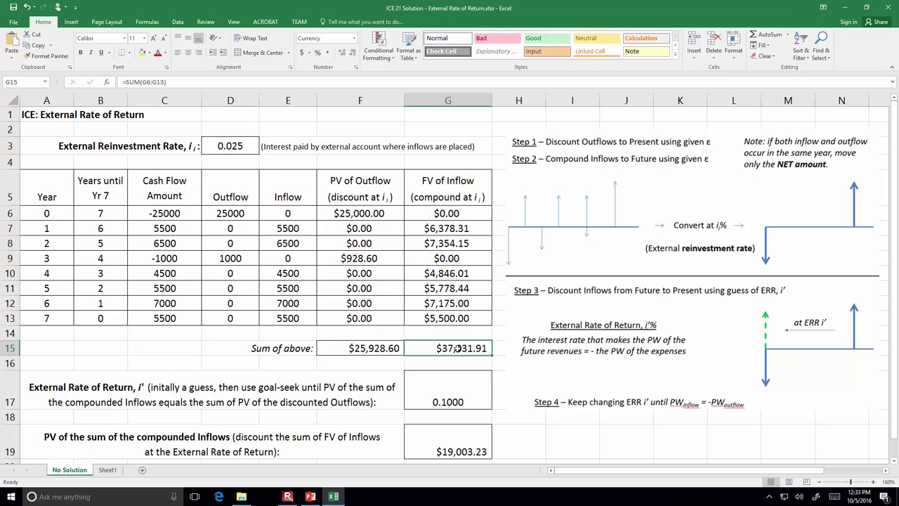
pyautogui.click(469, 450)
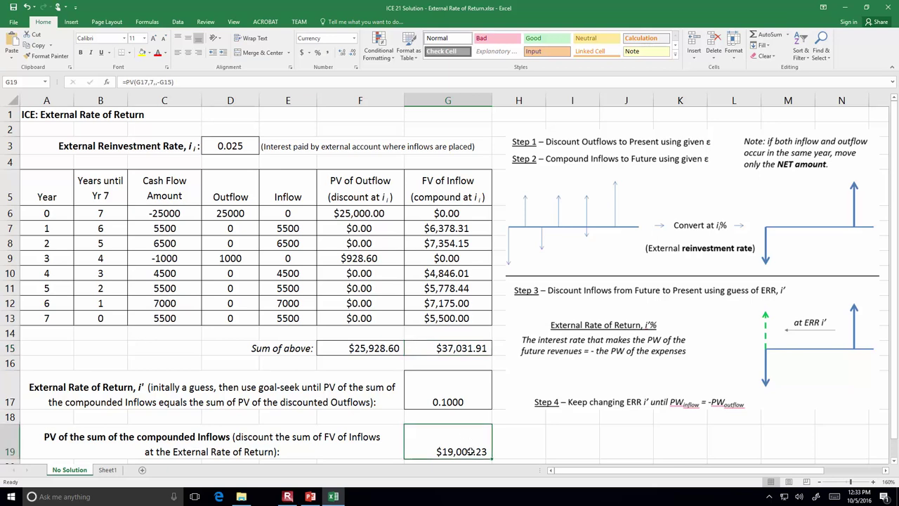
pyautogui.click(375, 344)
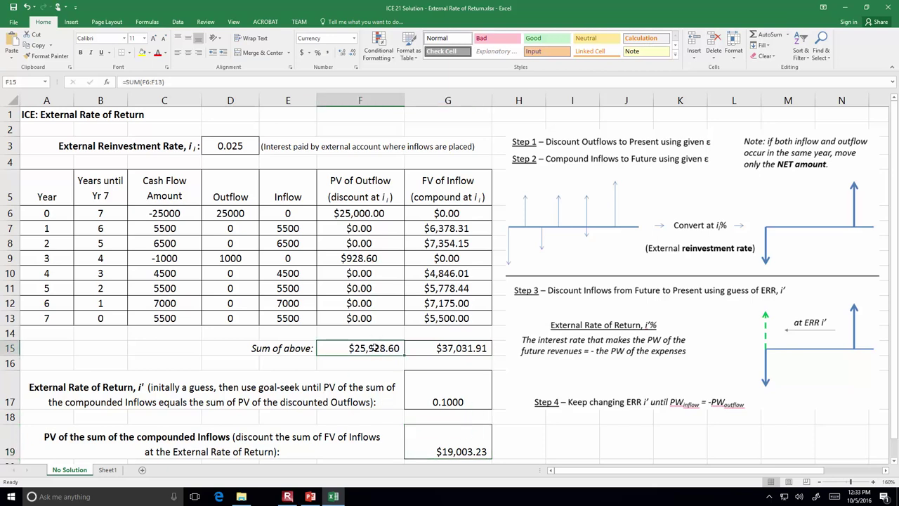
# Run Goal Seek to set G19 to 25928.60 by changing the External Rate of Return in G17, and keep the solution
pyautogui.click(448, 387)
pyautogui.click(177, 22)
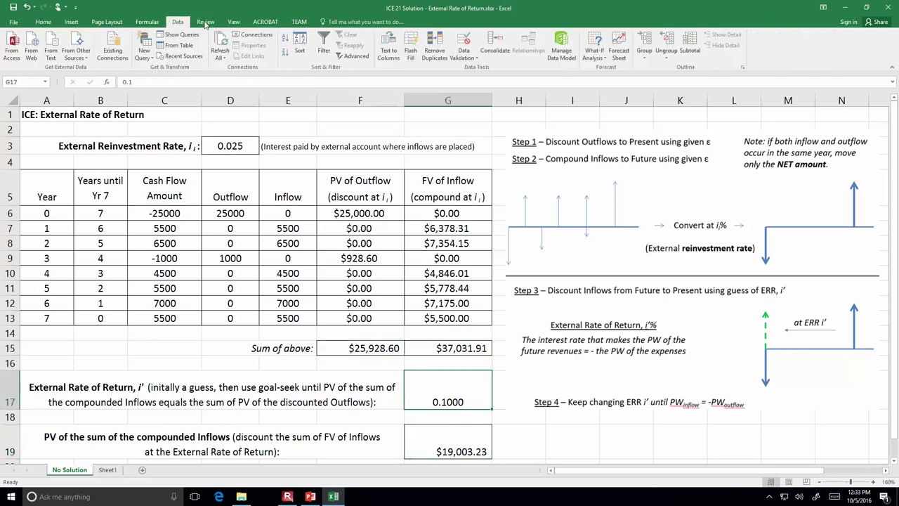
pyautogui.click(594, 53)
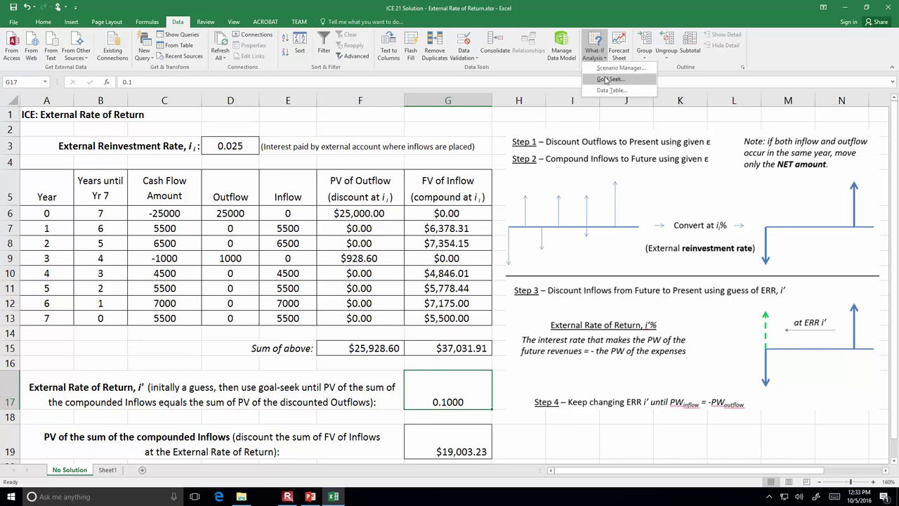
pyautogui.click(603, 84)
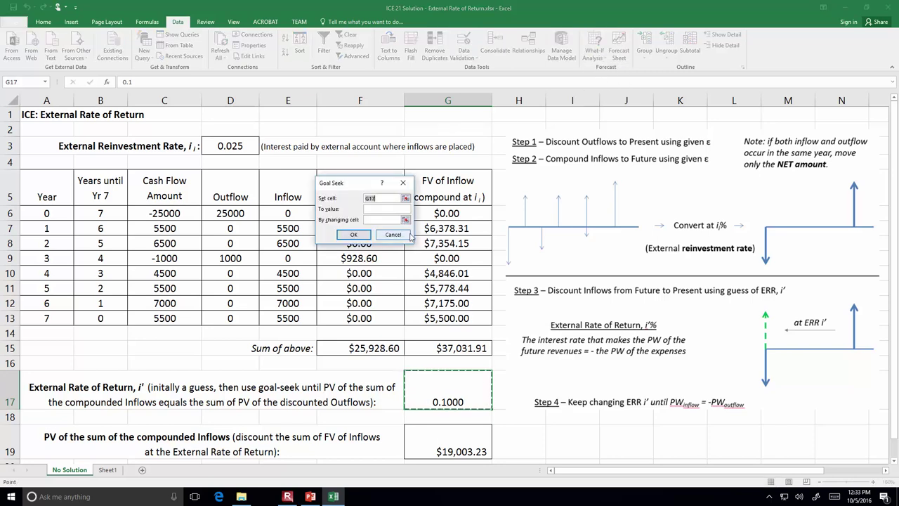
pyautogui.click(472, 441)
pyautogui.click(376, 208)
pyautogui.write('25928')
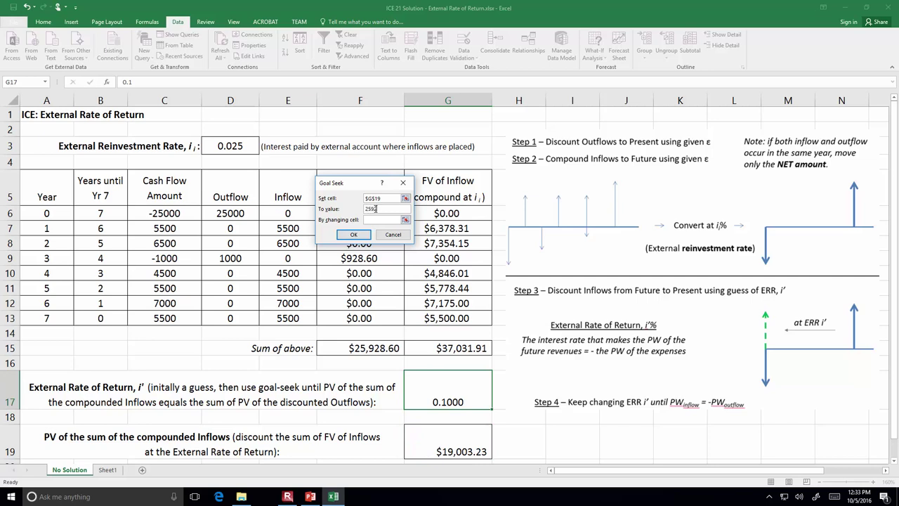
pyautogui.write('.60')
pyautogui.click(407, 220)
pyautogui.click(447, 394)
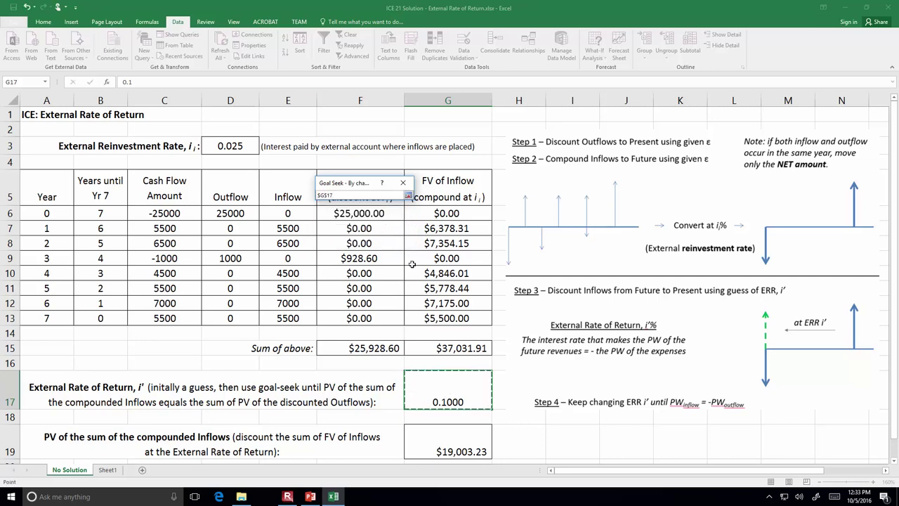
pyautogui.click(408, 195)
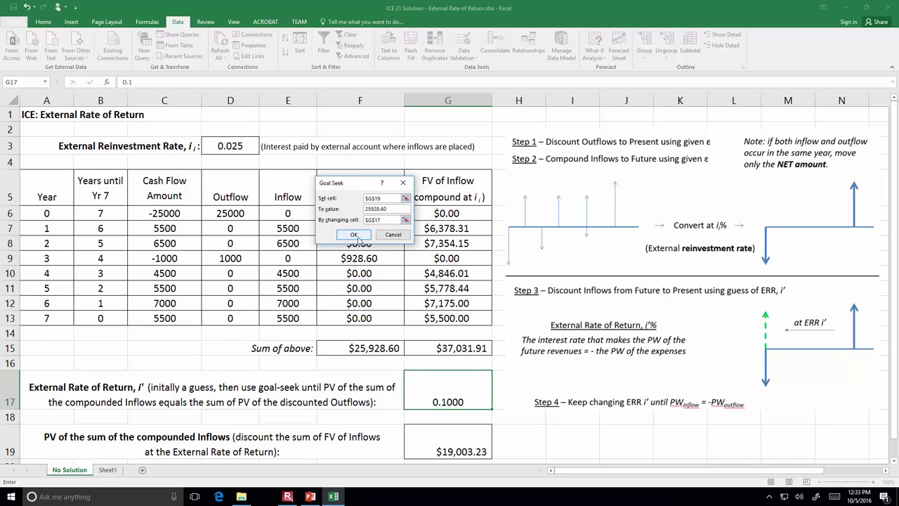
pyautogui.click(358, 237)
pyautogui.click(344, 235)
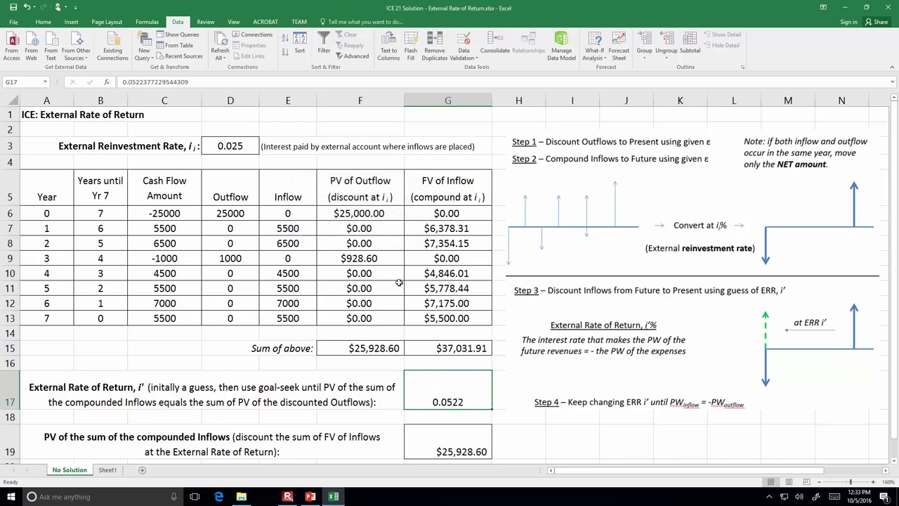
# Make the External Rate of Return value in G17 bold
pyautogui.click(509, 440)
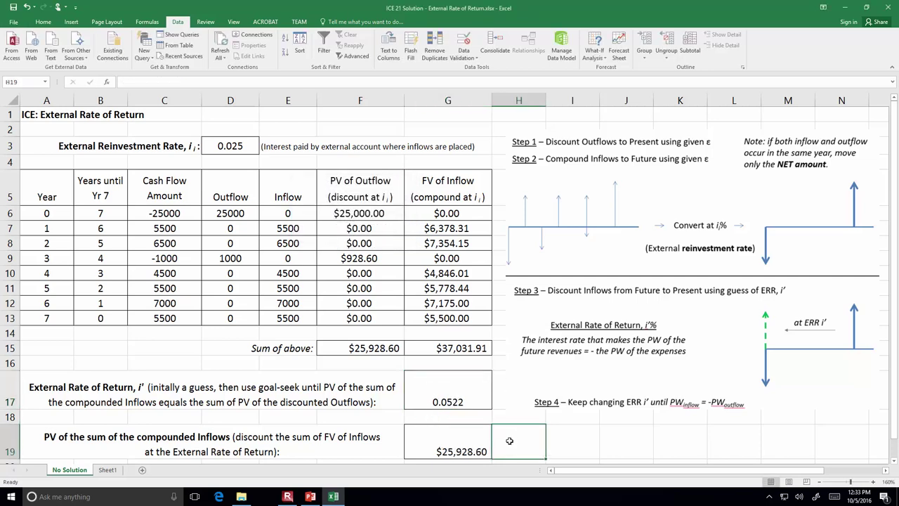
pyautogui.click(554, 443)
pyautogui.click(446, 385)
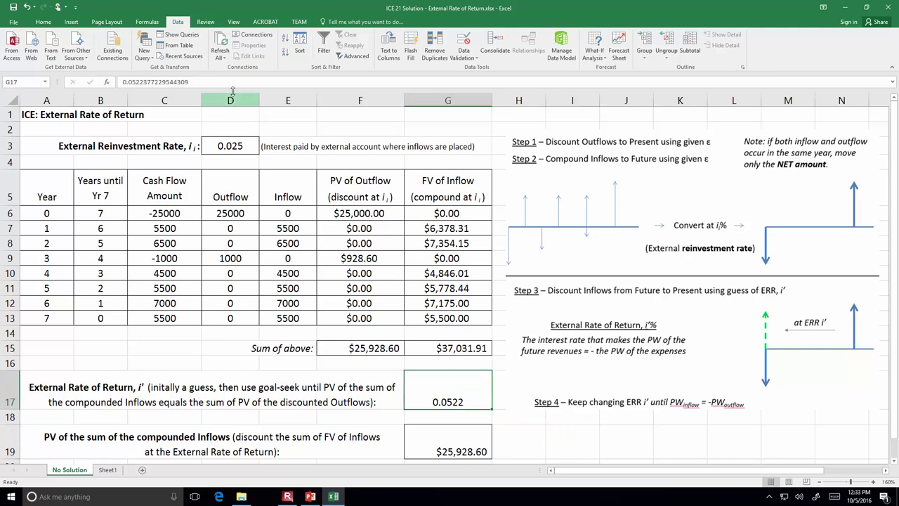
pyautogui.click(43, 22)
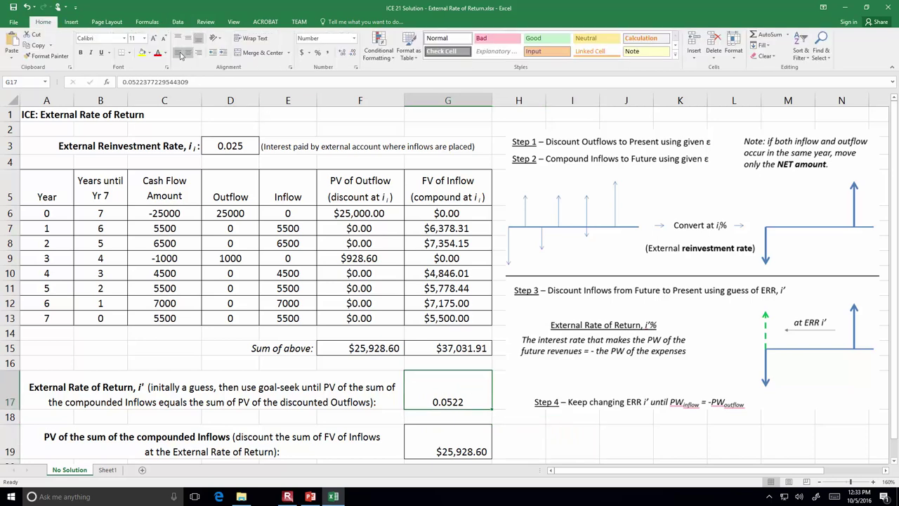
pyautogui.click(81, 53)
# Switch to the class notes in PowerPoint and start the slide show from the Bonds slide, number 175
pyautogui.click(309, 497)
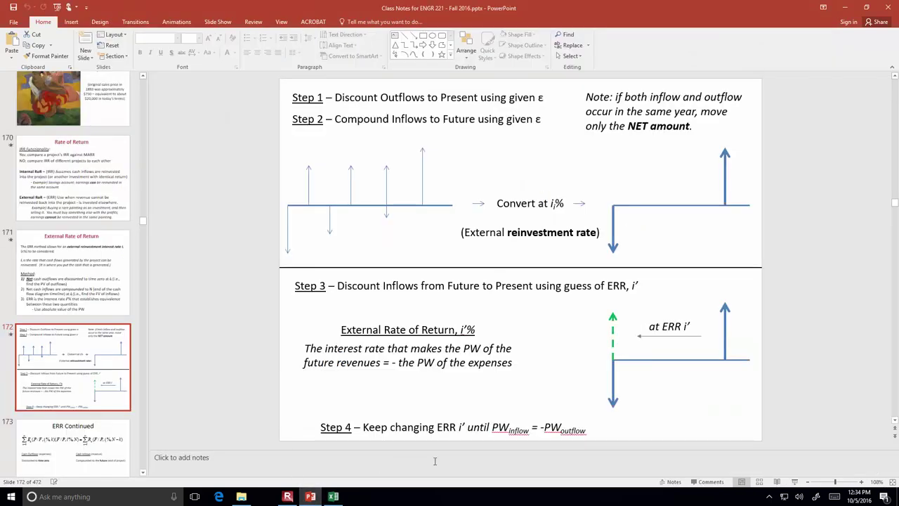
pyautogui.scroll(-3, 97, 421)
pyautogui.click(77, 420)
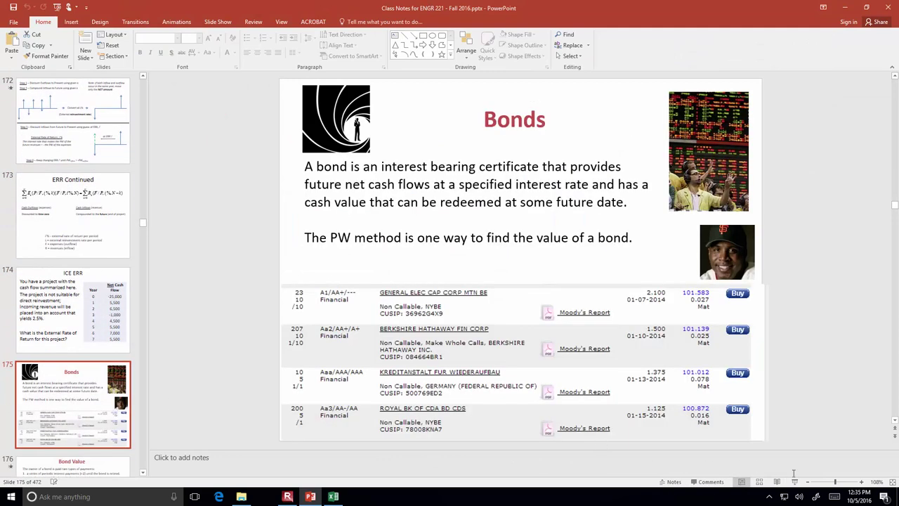
pyautogui.click(794, 481)
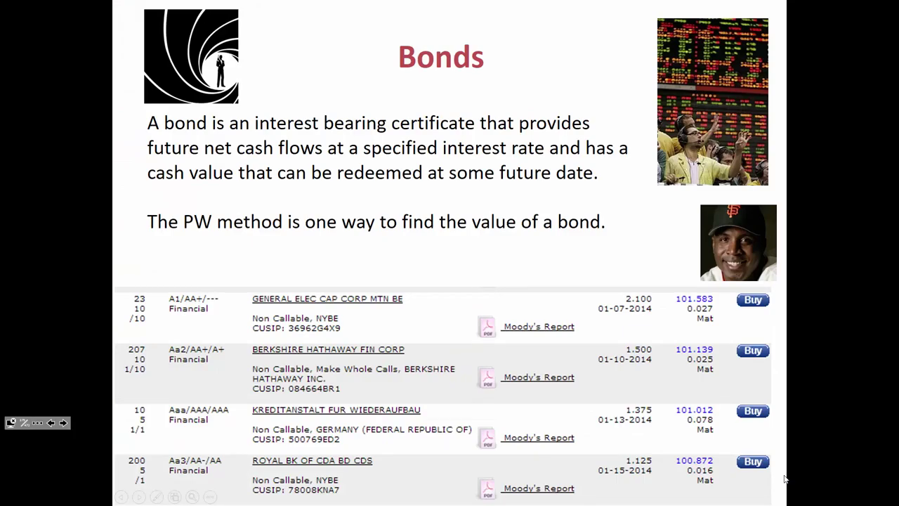